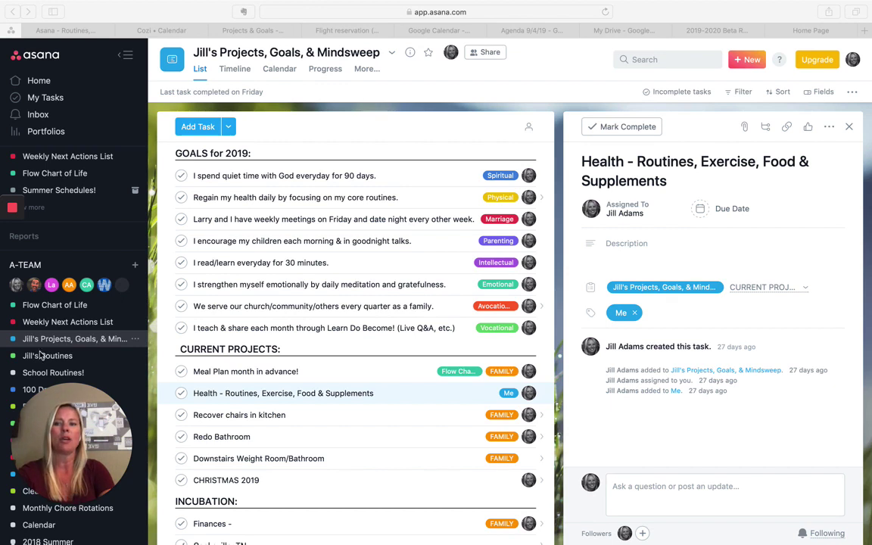
click(135, 265)
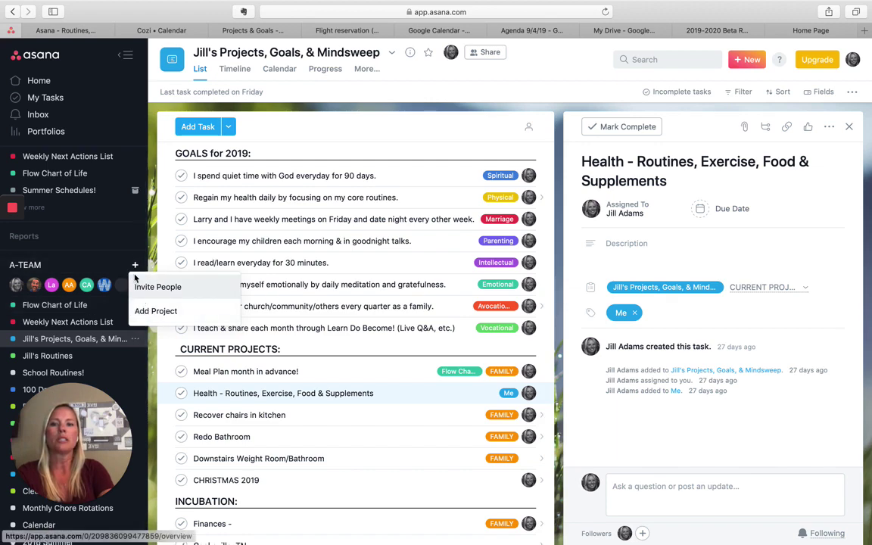
click(131, 313)
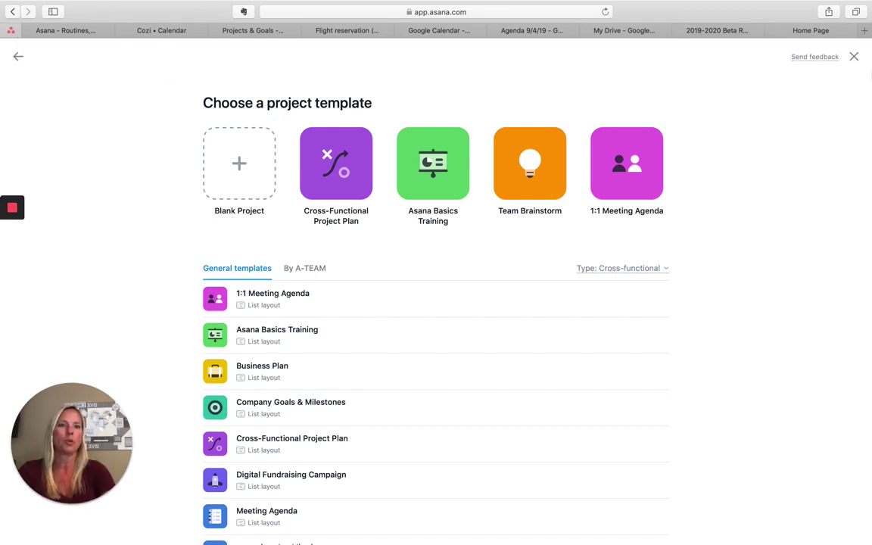
click(853, 56)
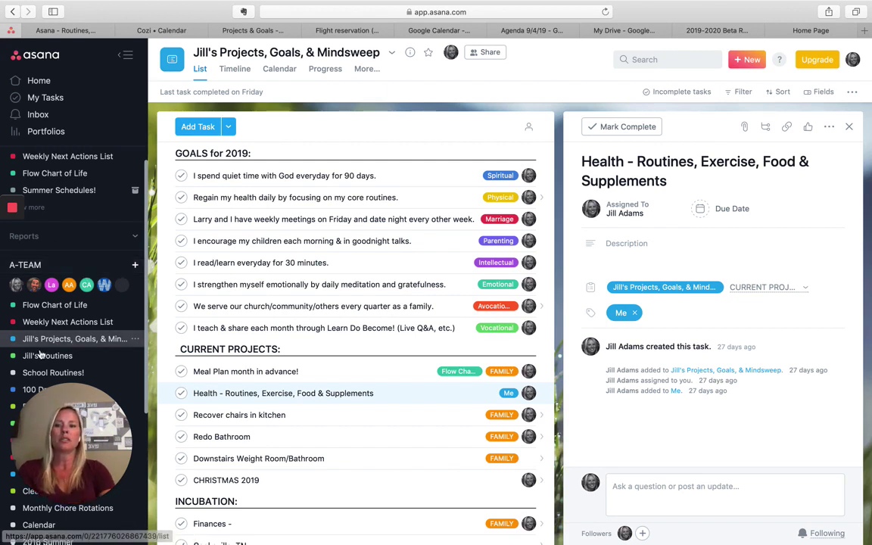
click(82, 357)
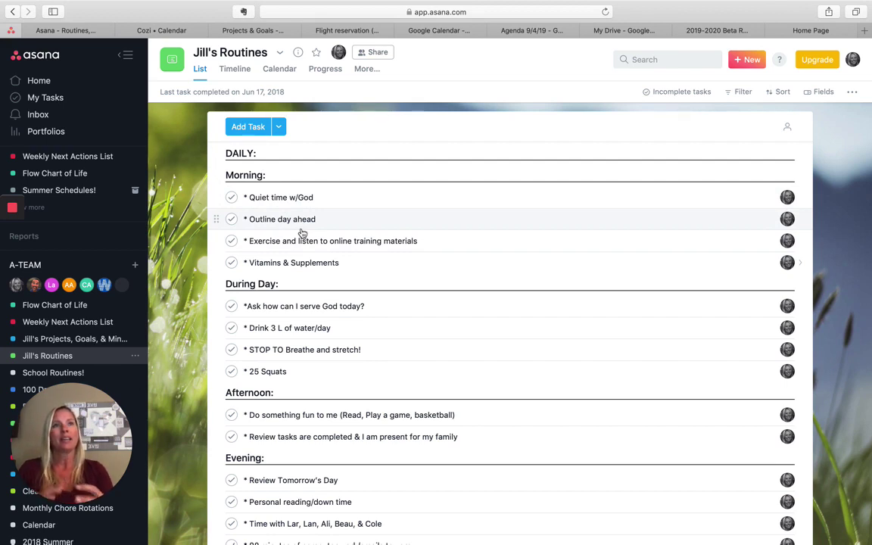
Add a 'Daily' section at the top of the routines list, then delete it again
click(279, 127)
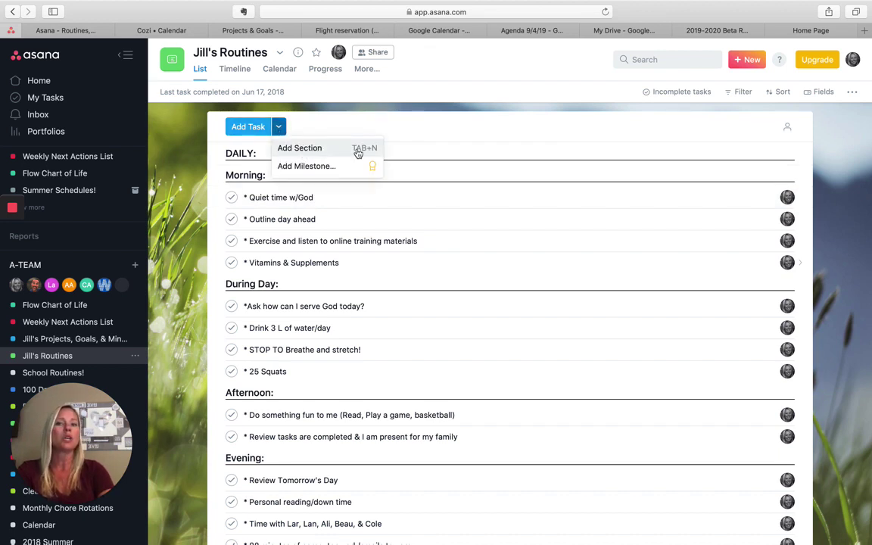
click(300, 149)
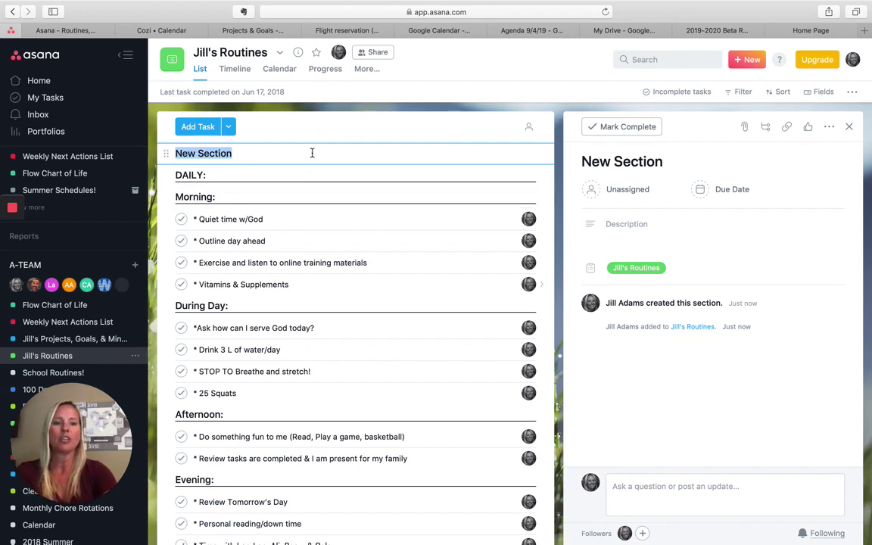
text(Daily:)
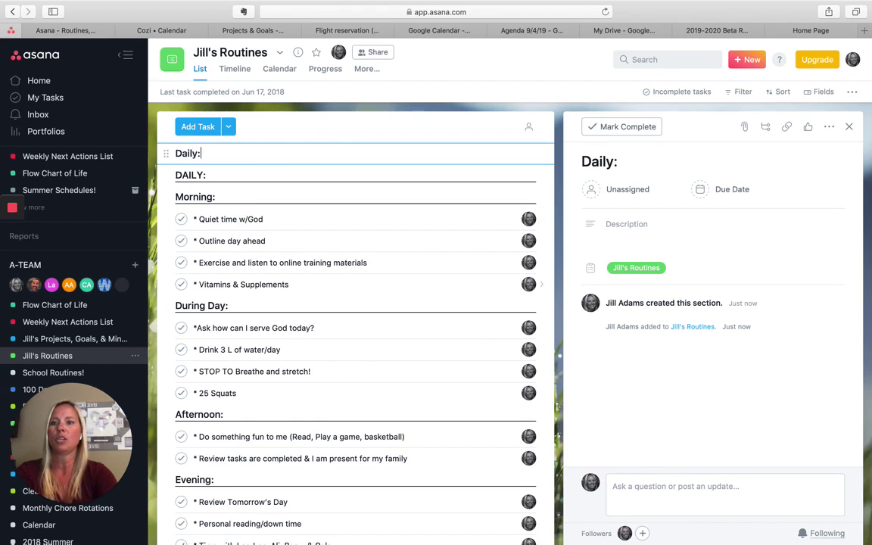
key(Return)
key(BackSpace)
key(BackSpace)
key(BackSpace)
key(BackSpace)
key(BackSpace)
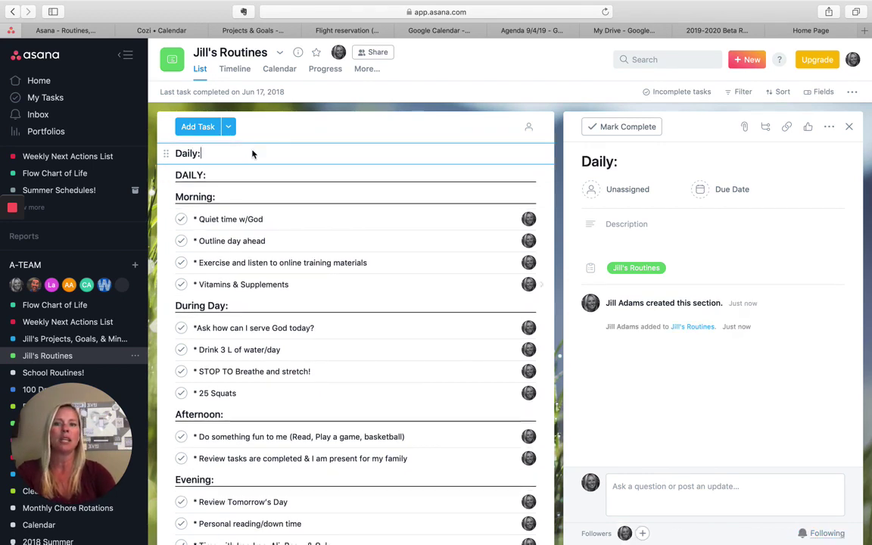
key(BackSpace)
key(BackSpace)
key(BackSpace)
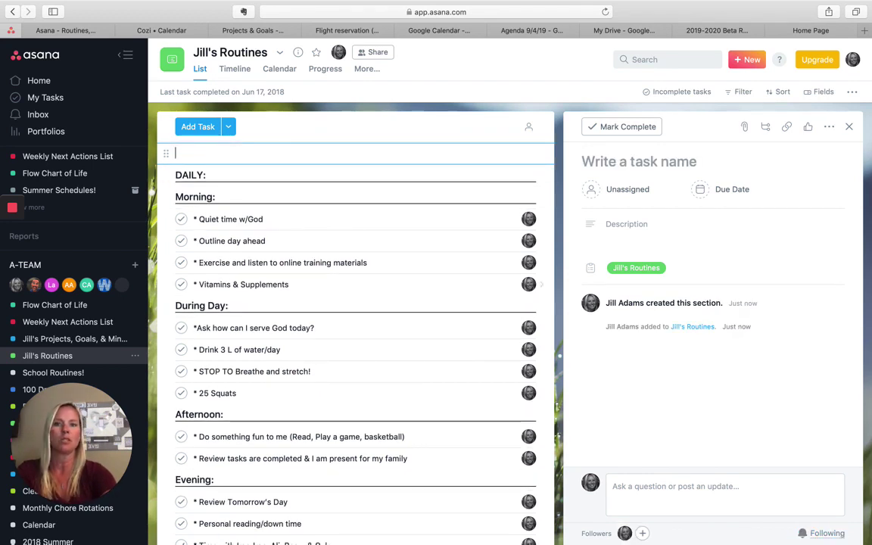
Add tasks 'A' and 'B' at the top of the DAILY section
click(199, 127)
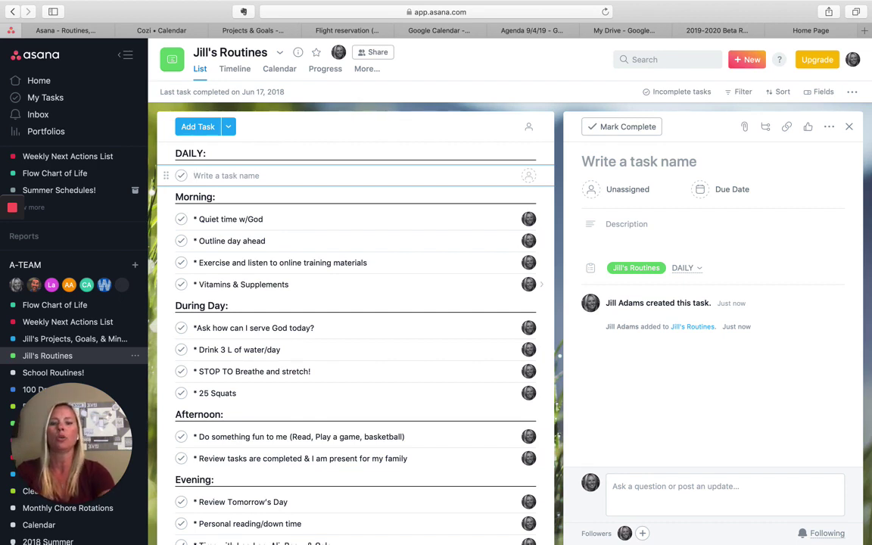
text(A)
key(Return)
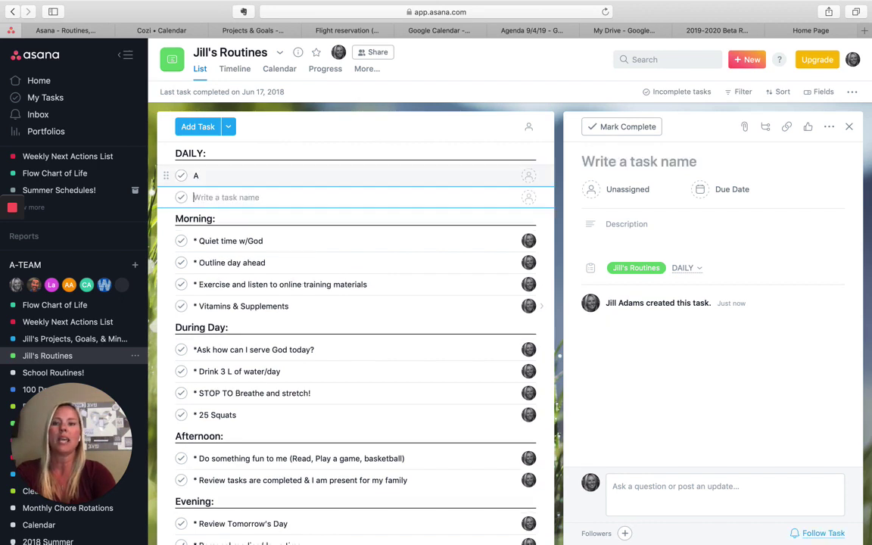
text(B)
key(Return)
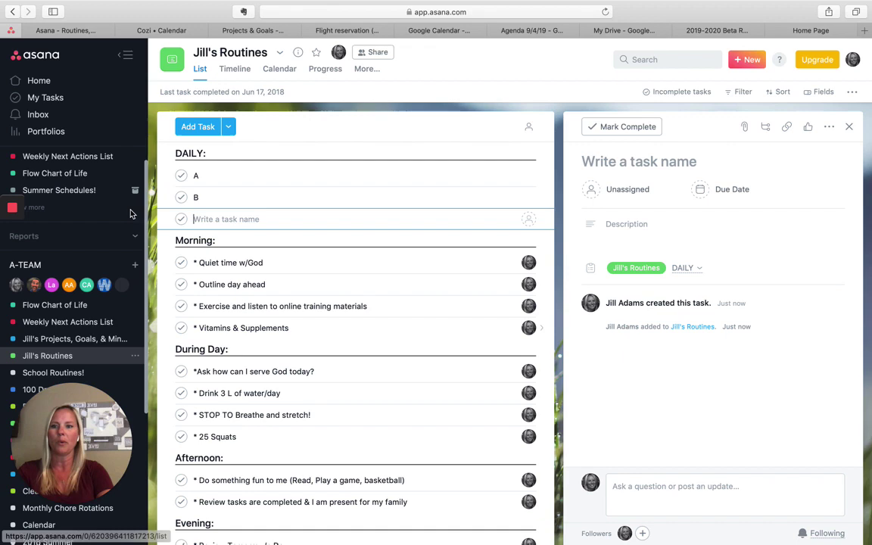
Return to Jill's Projects, Goals, & Mindsweep and browse Next in Line Projects, SOMEDAY: and Photos:
click(62, 340)
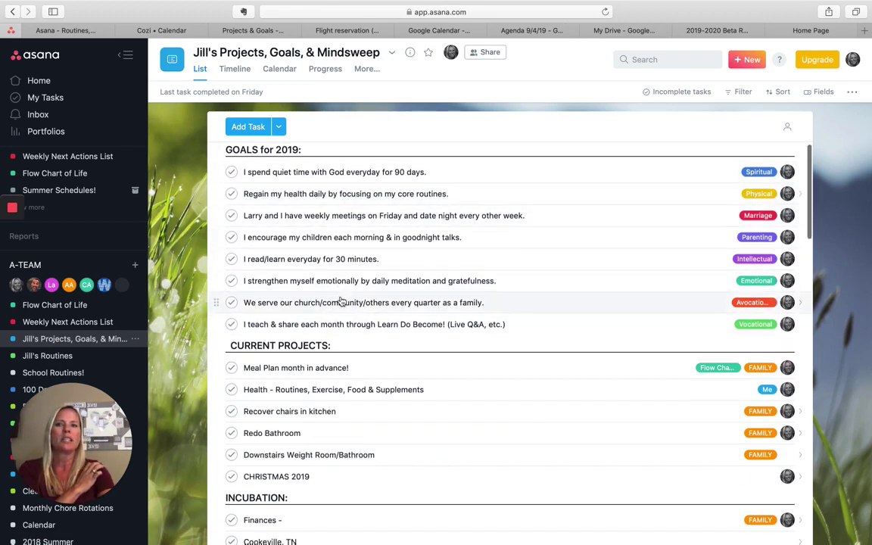
scroll(343, 301, down, 1)
scroll(342, 301, up, 1)
scroll(342, 302, down, 5)
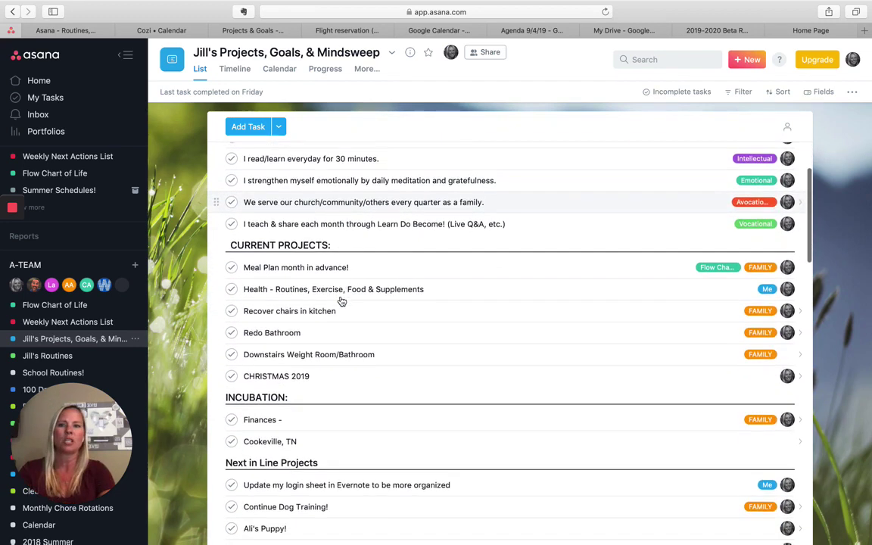
scroll(342, 301, down, 1)
scroll(342, 302, up, 1)
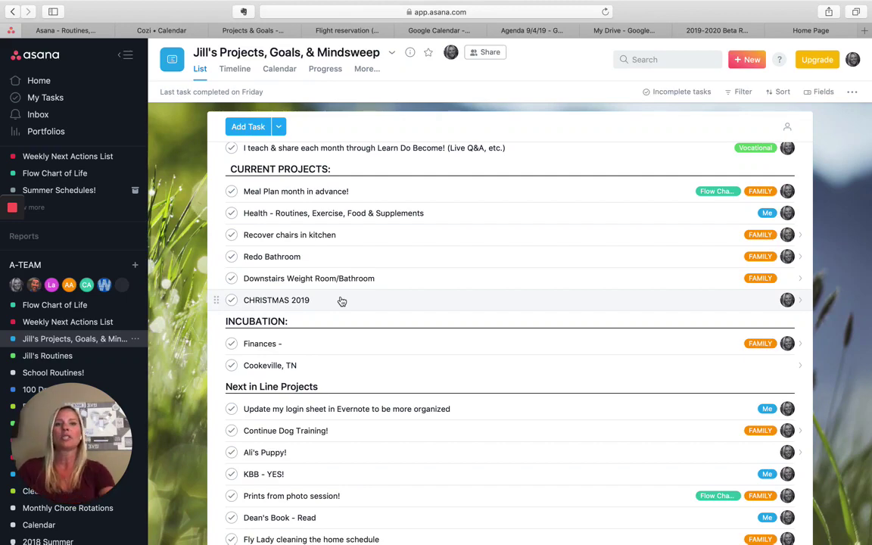
scroll(412, 282, up, 4)
scroll(412, 283, down, 3)
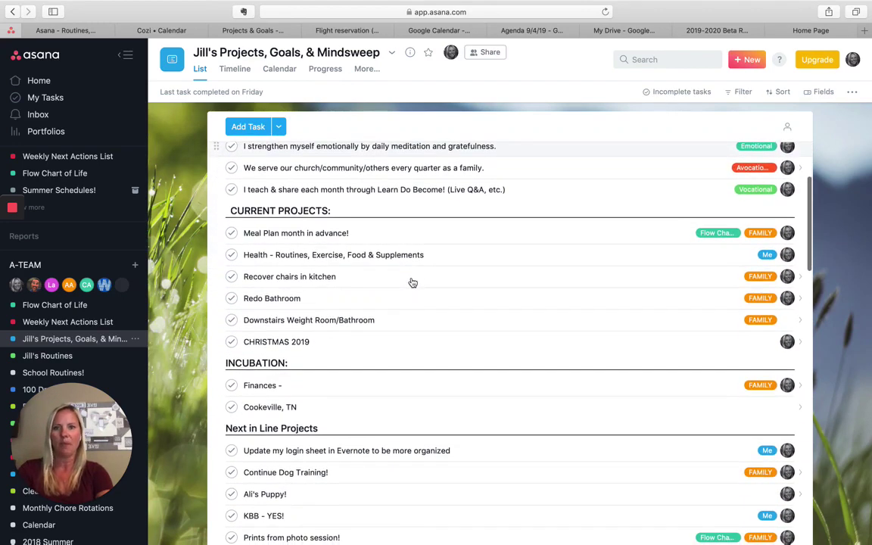
scroll(411, 282, down, 1)
scroll(411, 282, down, 2)
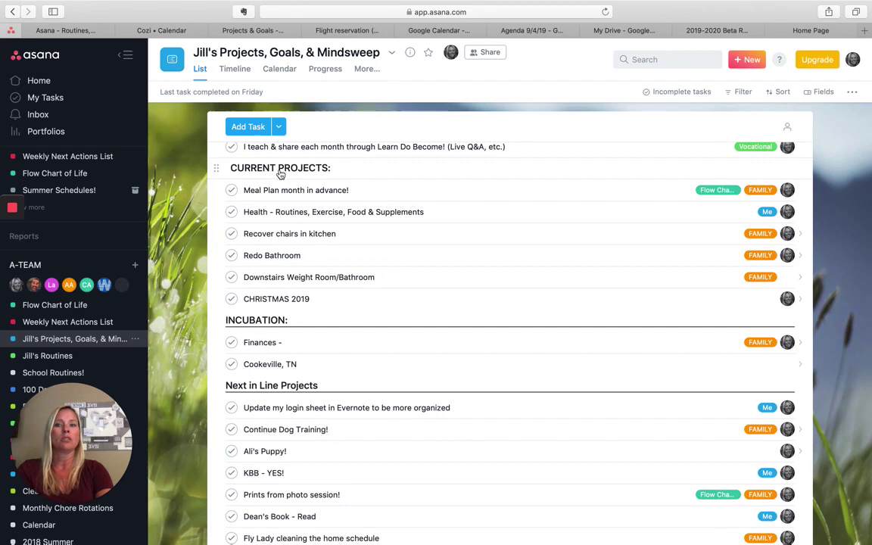
scroll(240, 193, down, 5)
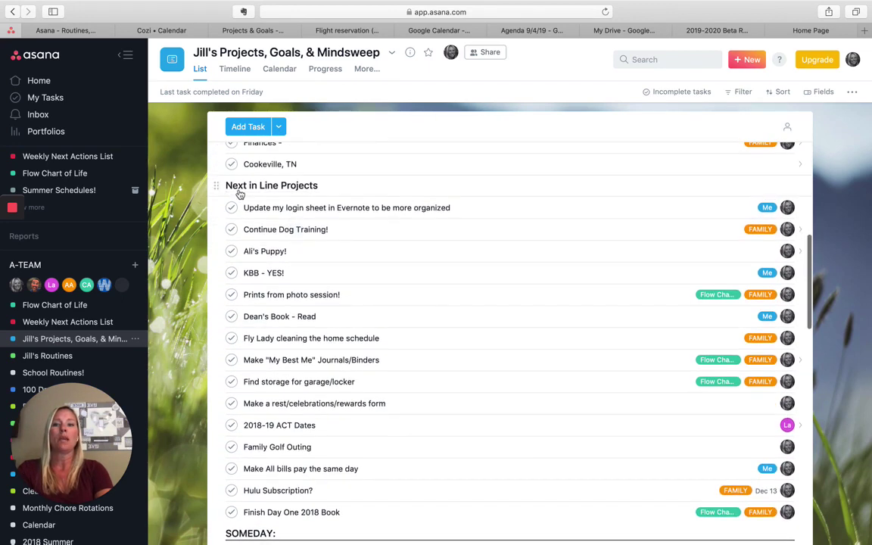
scroll(240, 194, down, 6)
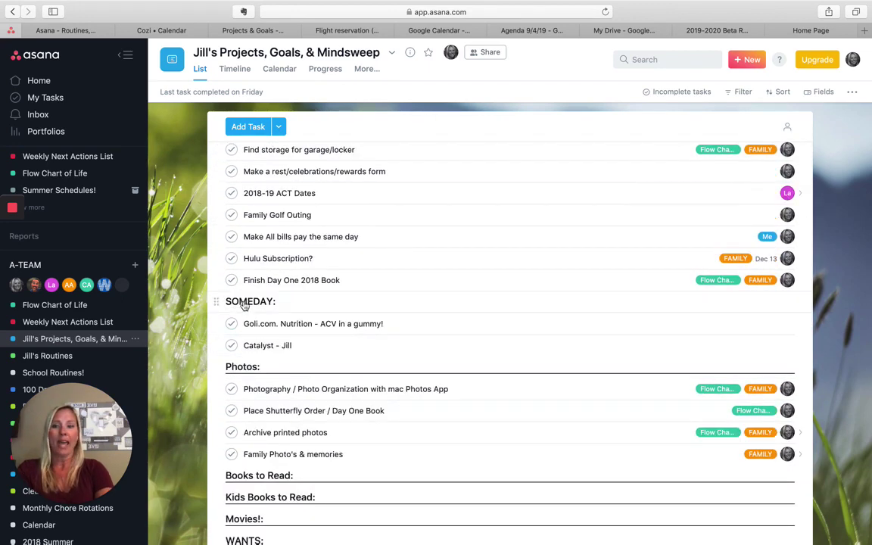
scroll(324, 311, up, 7)
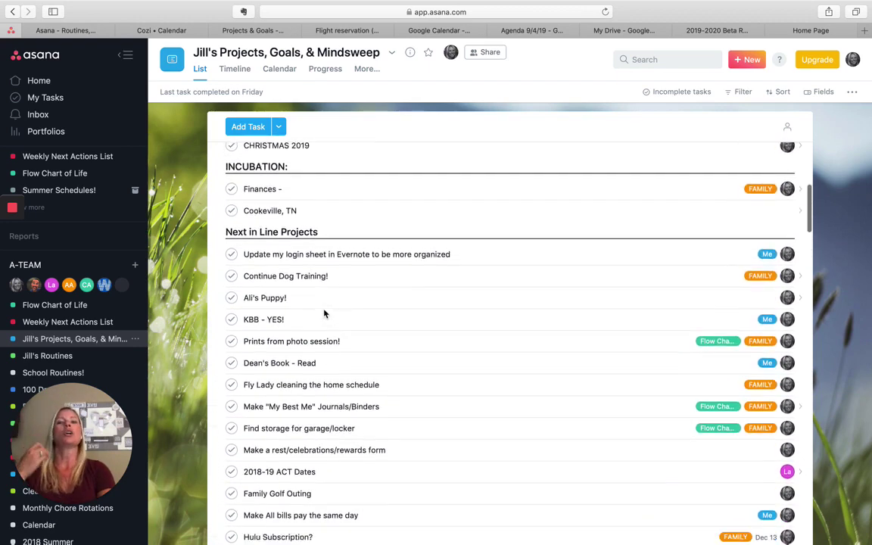
scroll(324, 313, down, 5)
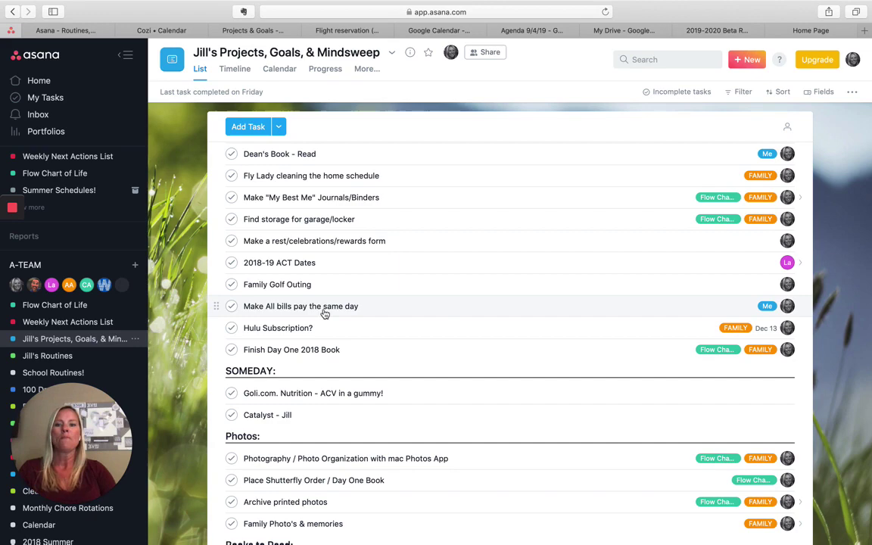
Scroll back up to the six CURRENT PROJECTS, from Meal Plan month in advance! to CHRISTMAS 2019
scroll(324, 313, down, 5)
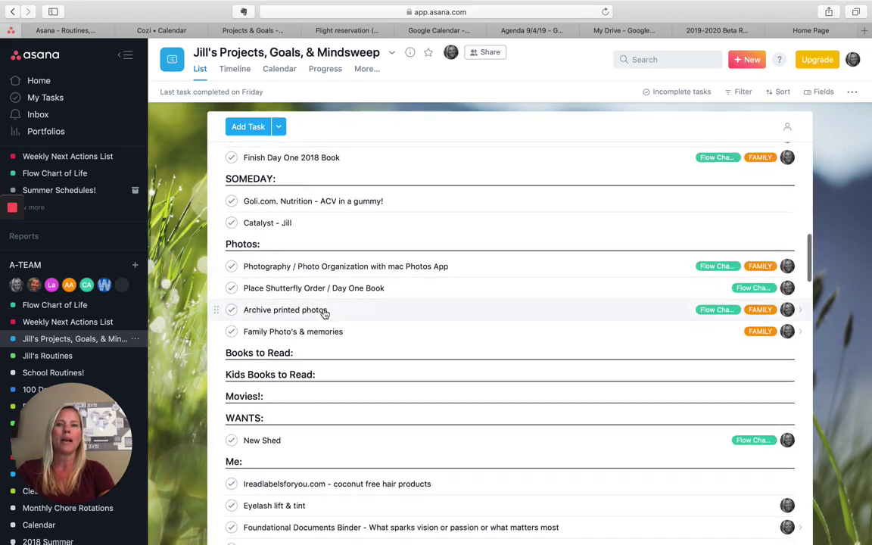
scroll(324, 314, down, 5)
scroll(324, 313, up, 1)
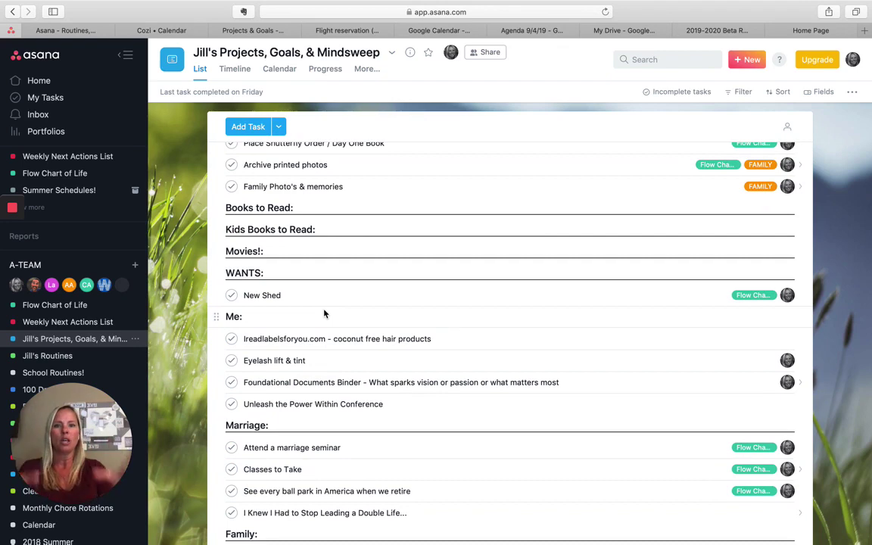
scroll(324, 313, up, 10)
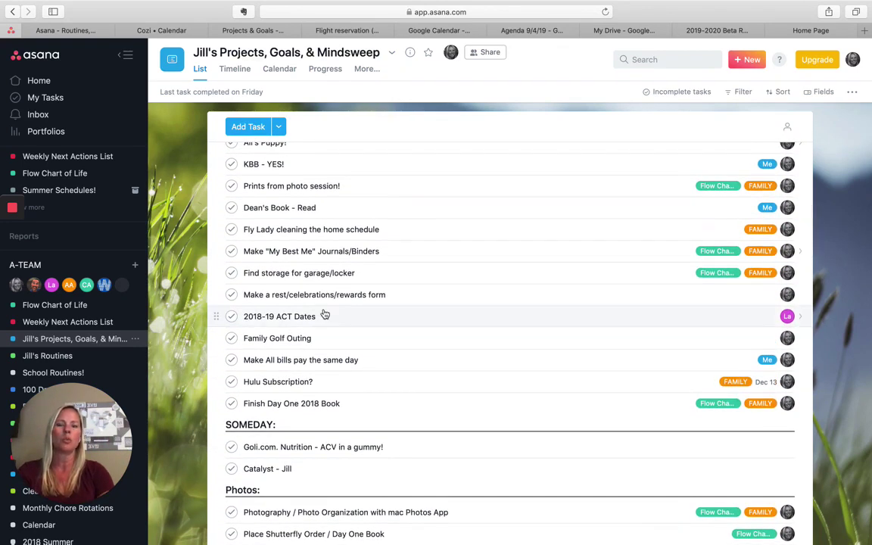
scroll(324, 313, up, 2)
scroll(324, 314, down, 12)
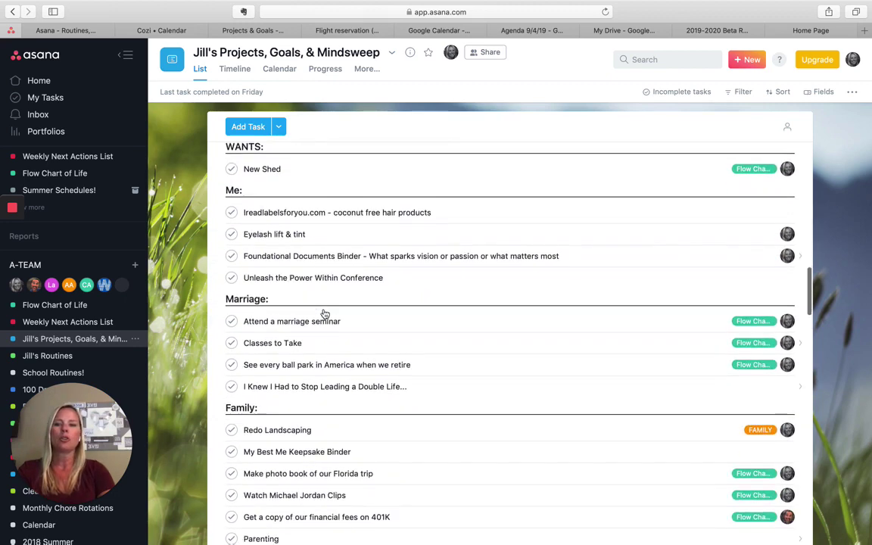
scroll(324, 313, down, 13)
scroll(318, 310, up, 1)
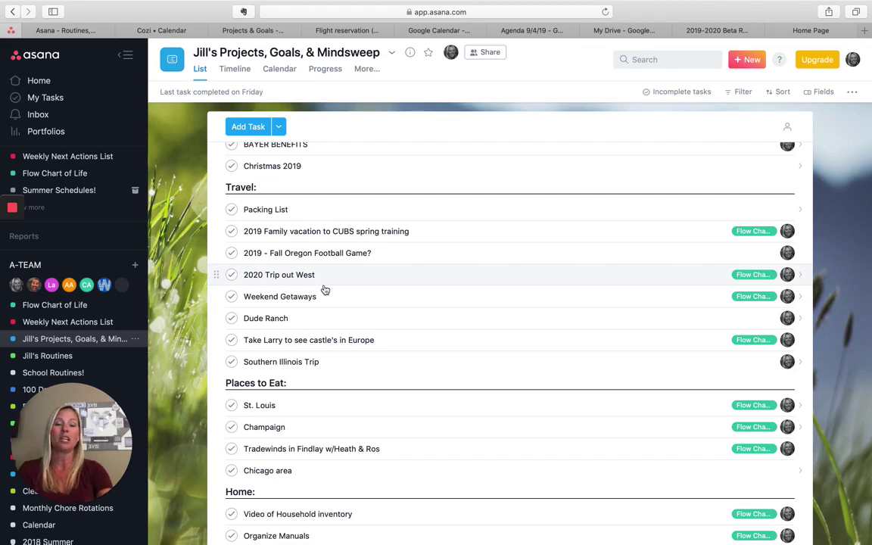
scroll(325, 284, up, 8)
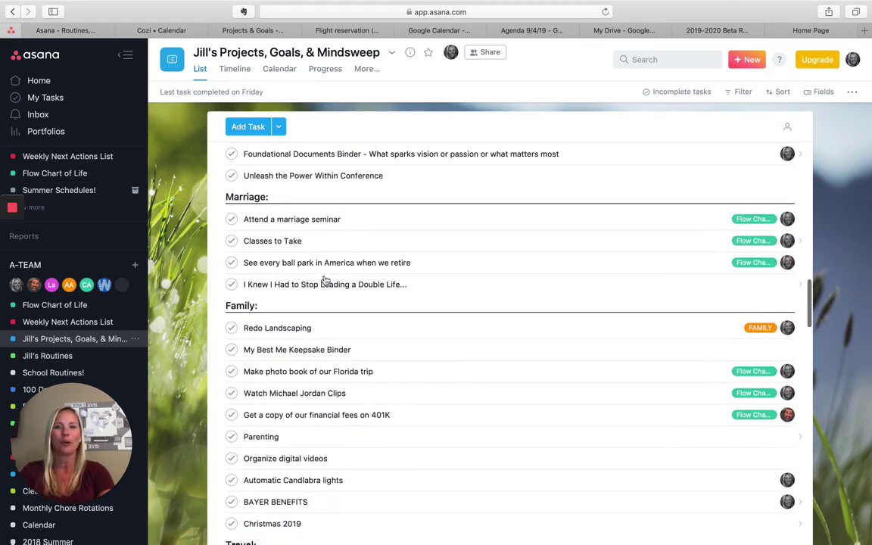
scroll(324, 281, up, 3)
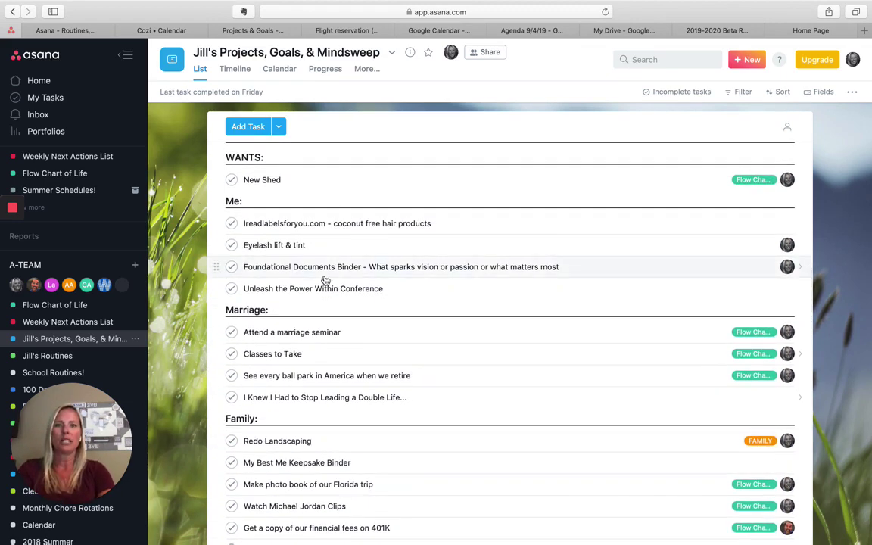
scroll(324, 281, up, 1)
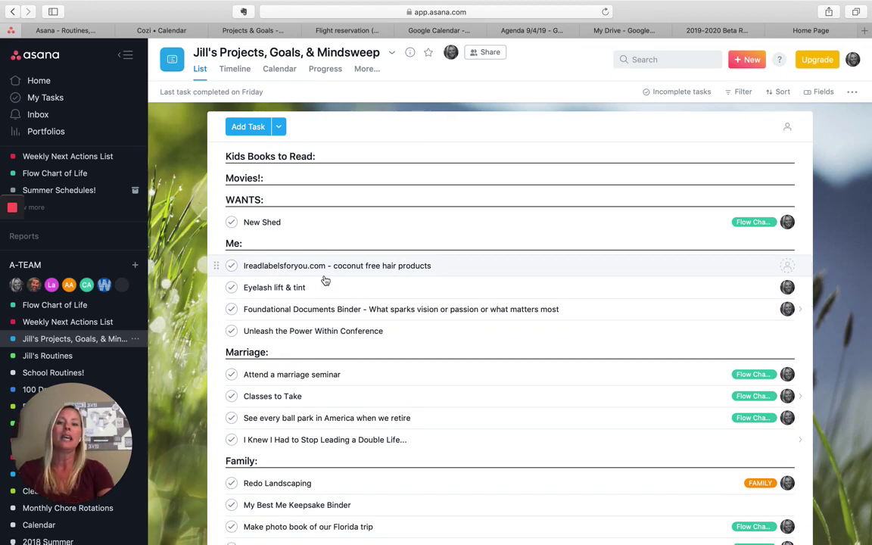
scroll(325, 280, up, 15)
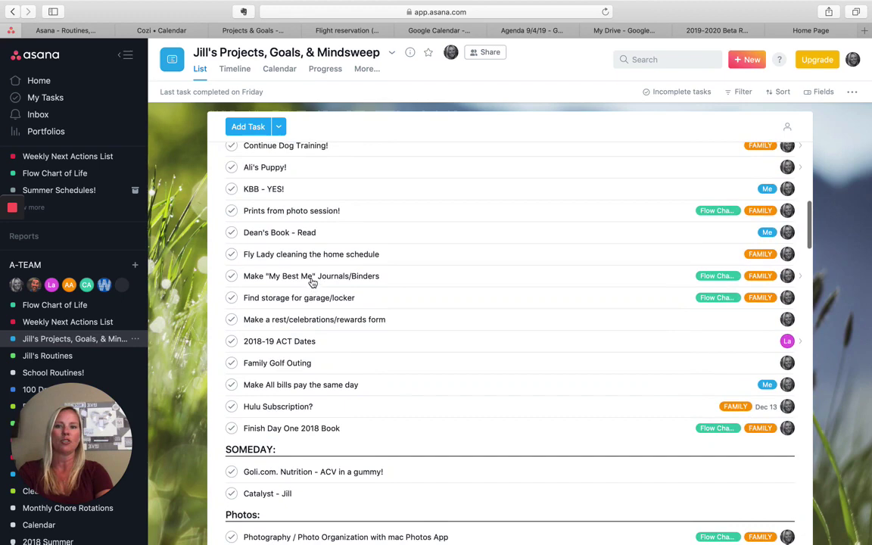
scroll(313, 283, up, 8)
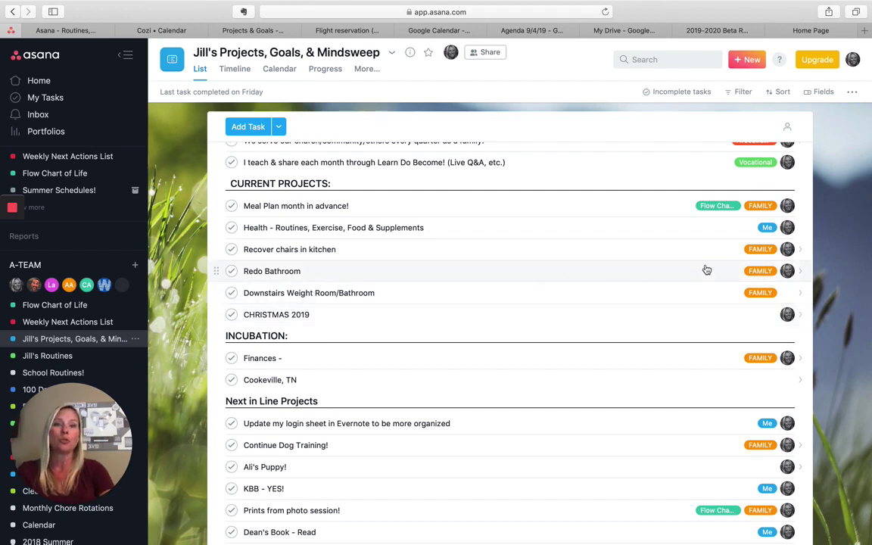
click(853, 60)
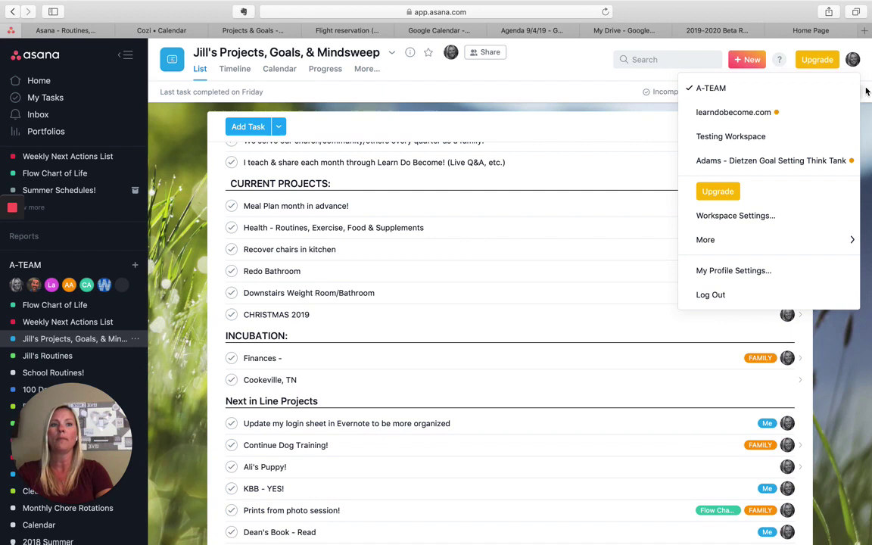
click(780, 82)
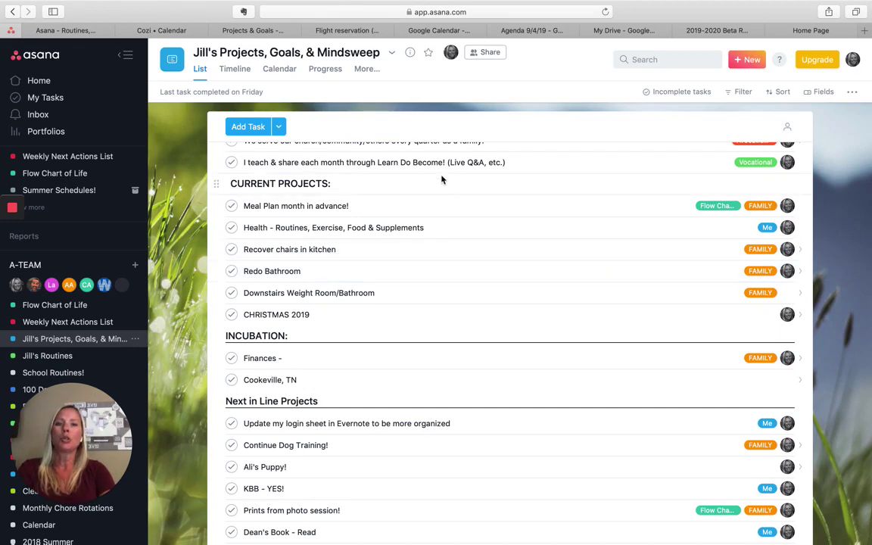
scroll(454, 270, up, 1)
scroll(424, 250, up, 1)
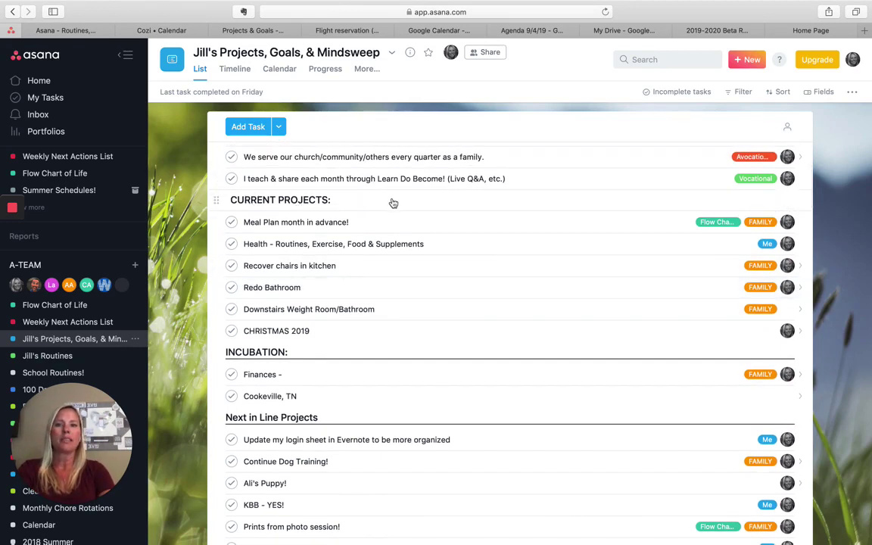
scroll(258, 288, down, 2)
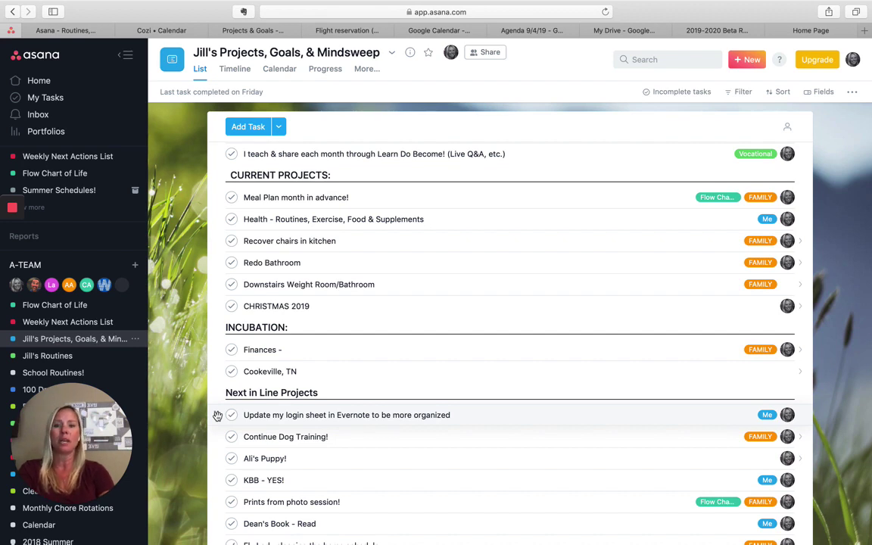
mouse_move(217, 415)
mouse_down()
mouse_move(221, 322)
mouse_move(225, 431)
mouse_up()
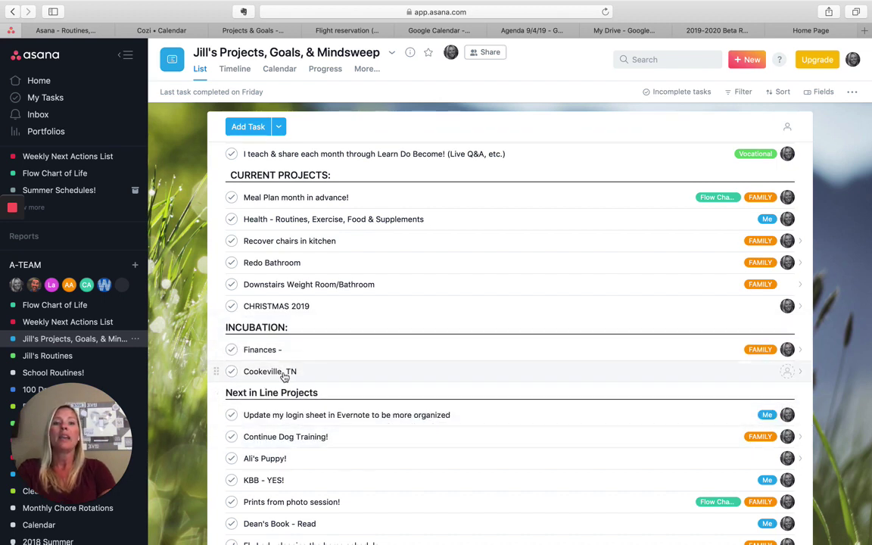
Open the Recover chairs in kitchen task to view its FAMILY tag and subtasks
click(439, 244)
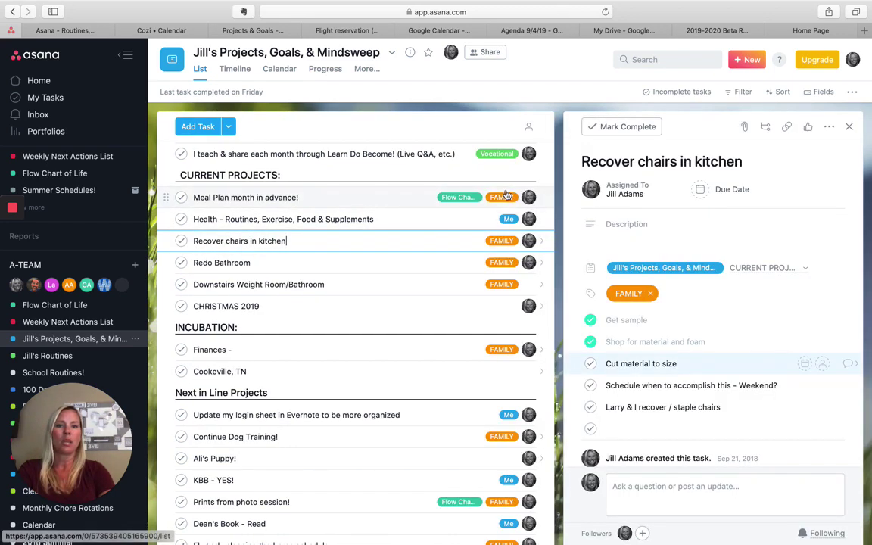
scroll(500, 206, up, 5)
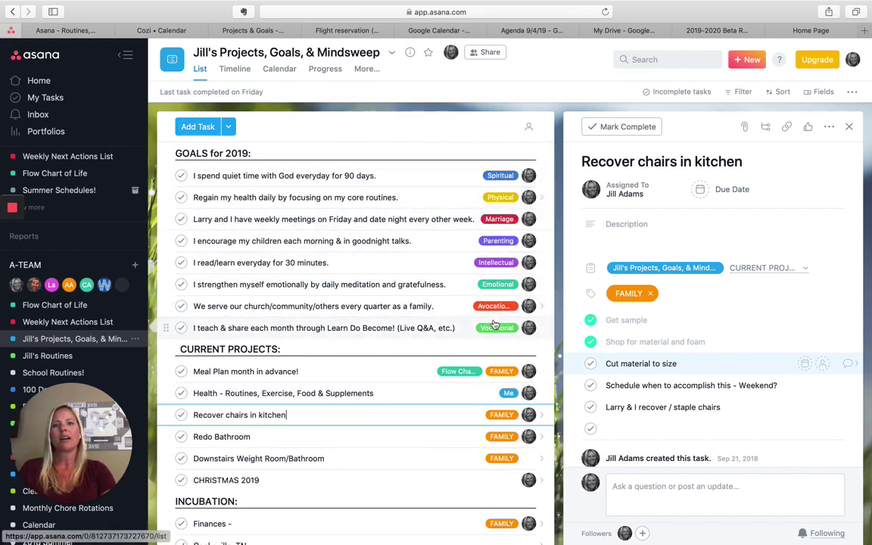
scroll(497, 255, down, 3)
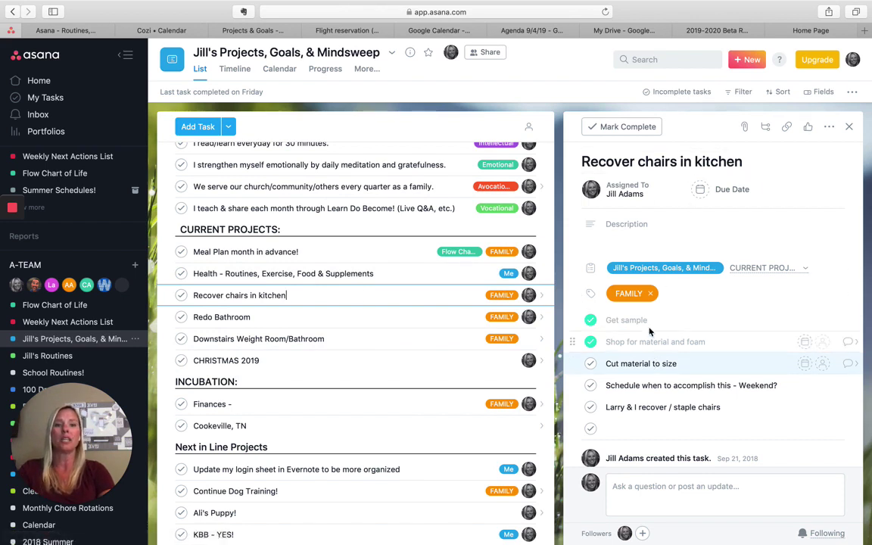
click(765, 127)
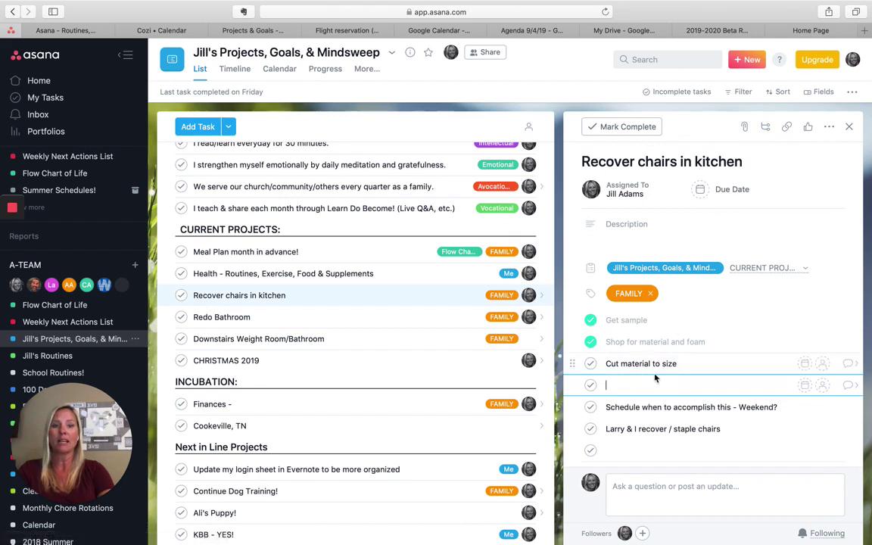
key(BackSpace)
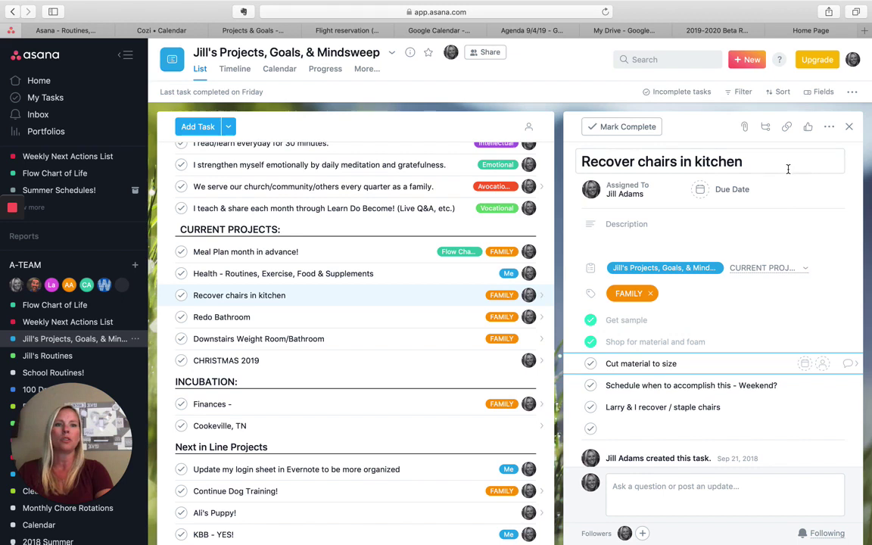
click(829, 127)
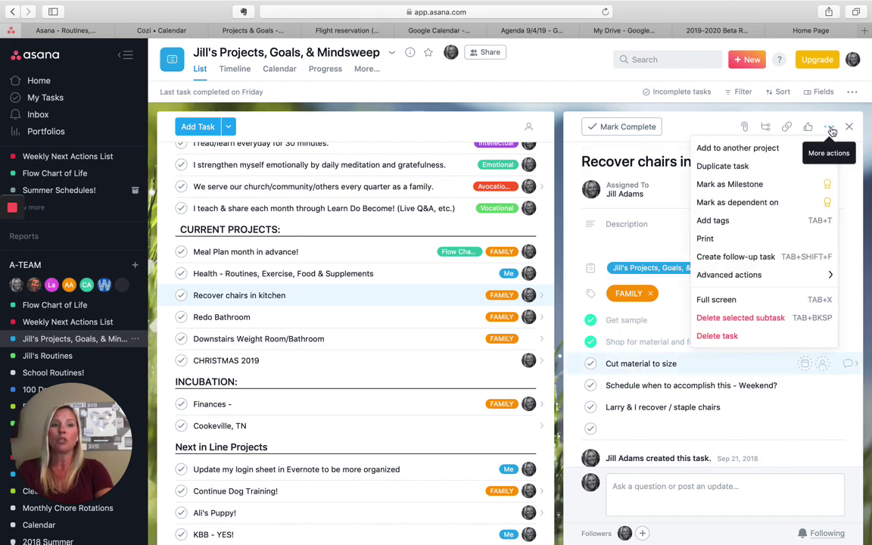
click(753, 220)
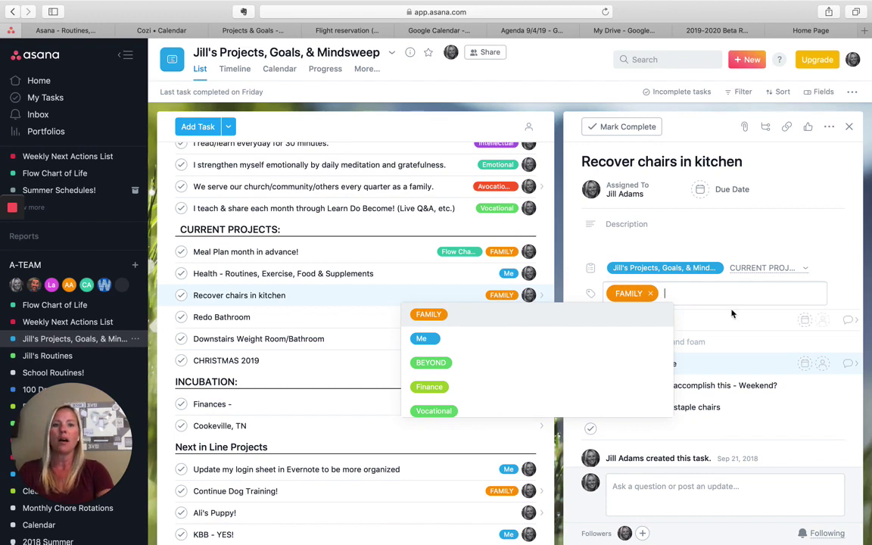
click(633, 258)
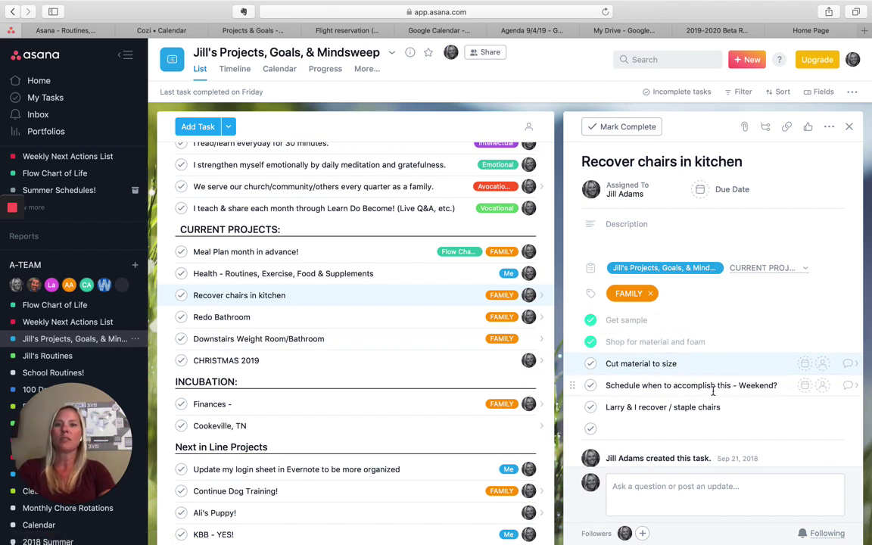
Open the Cut material to size subtask and give it subtasks A, B and C
click(698, 366)
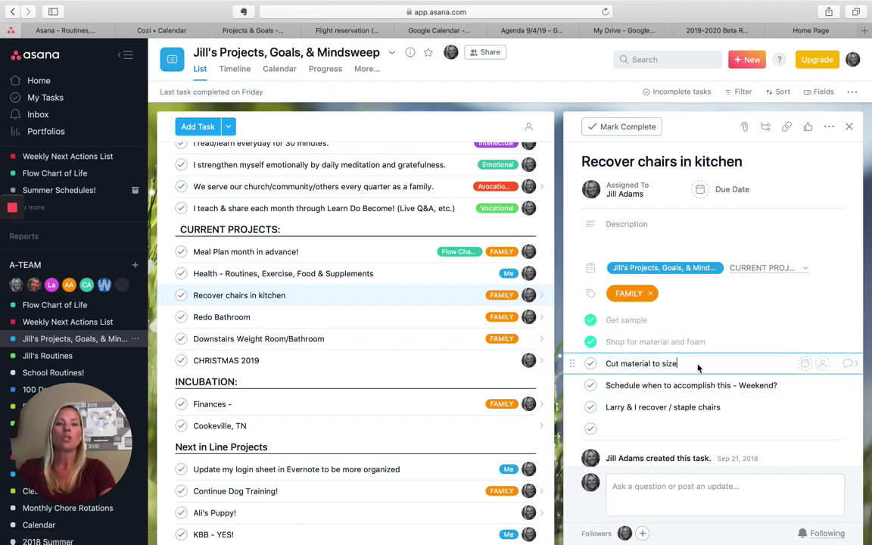
click(850, 366)
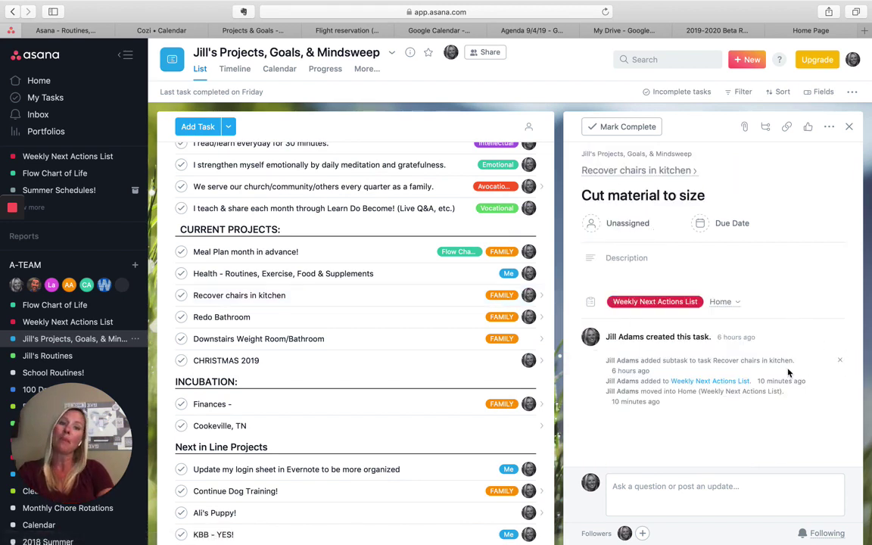
click(767, 130)
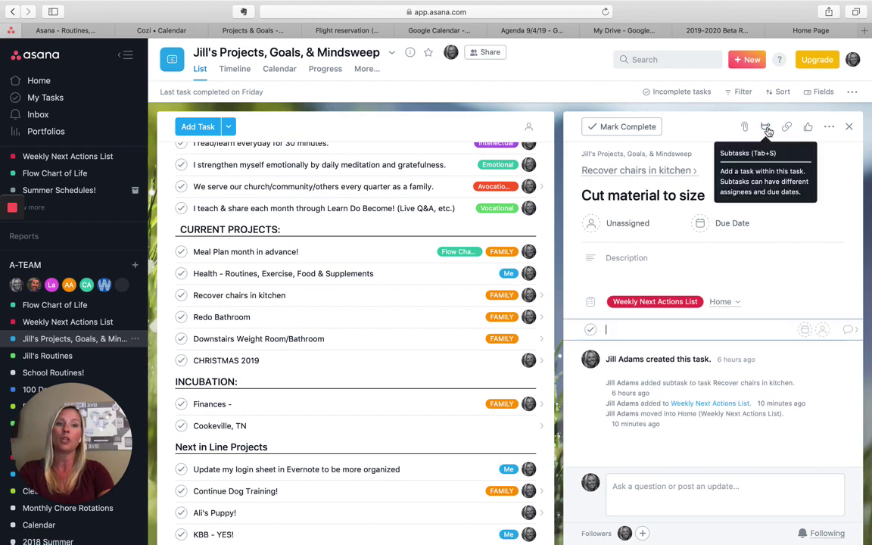
text(A)
key(Return)
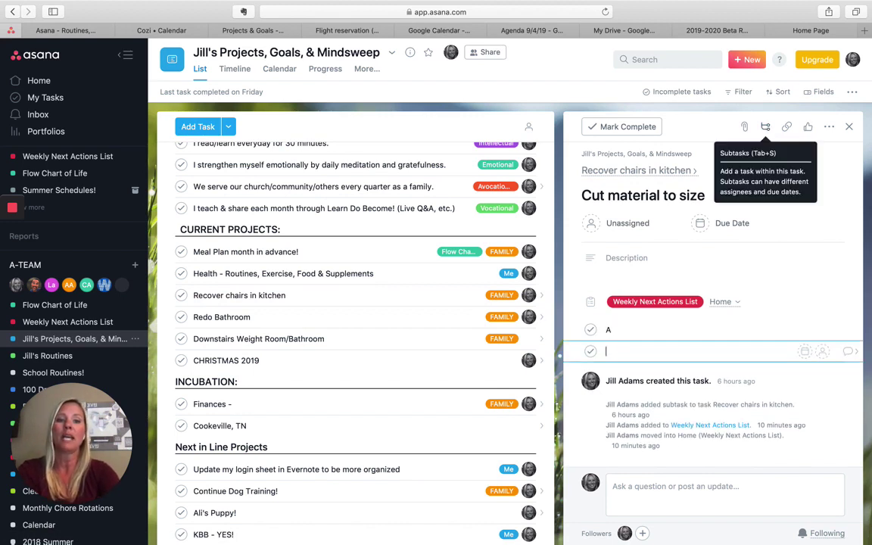
text(B)
key(Return)
text(C)
key(Return)
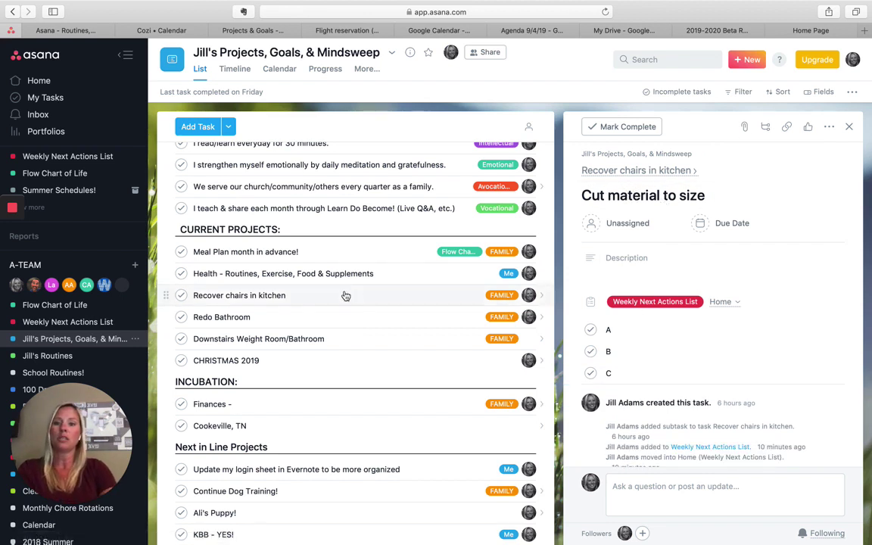
click(412, 295)
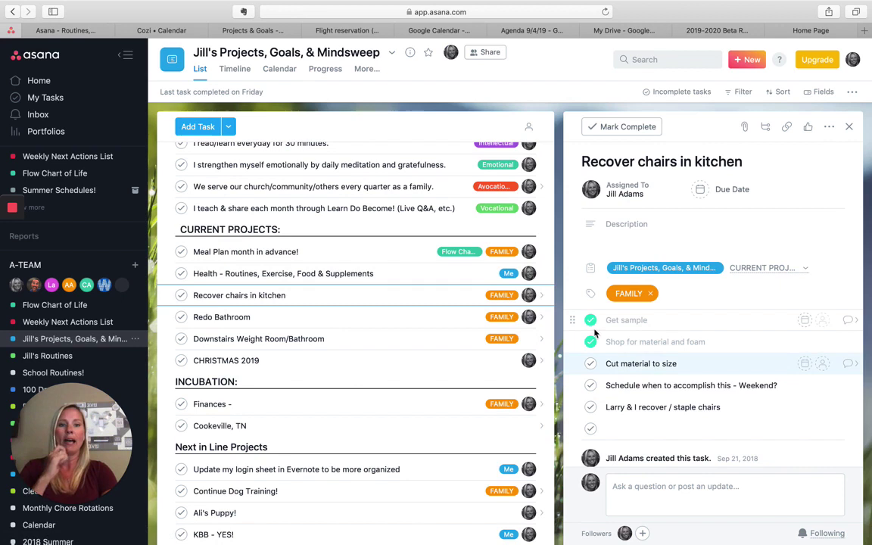
click(704, 364)
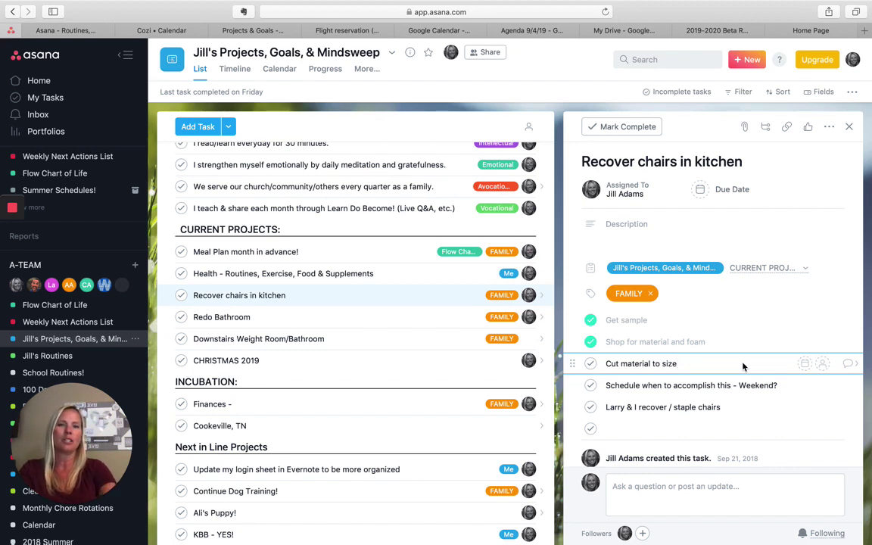
click(849, 365)
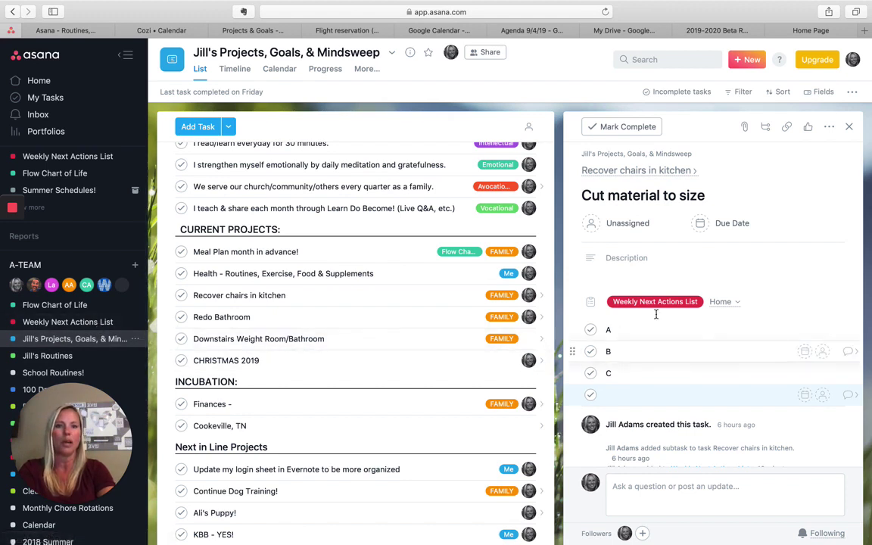
Browse the Add to project picker for the subtask, then dismiss it without adding anything
click(829, 126)
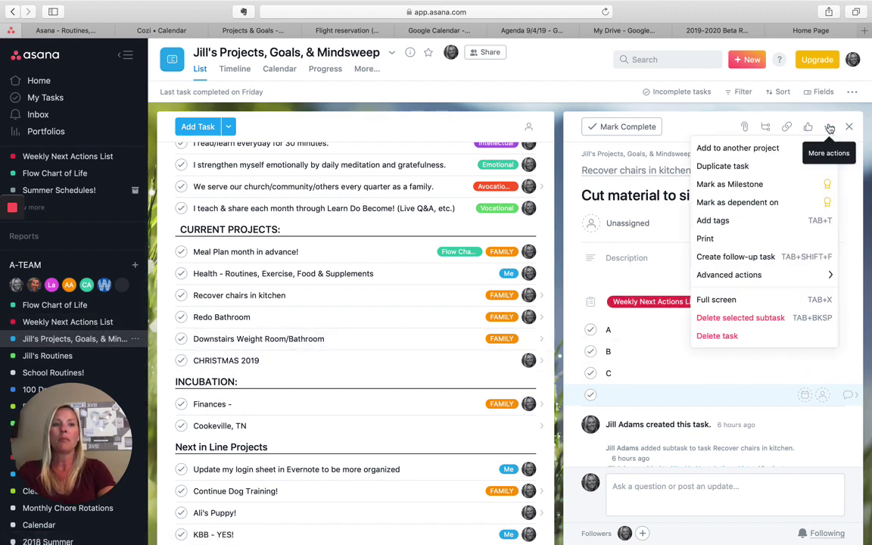
click(718, 148)
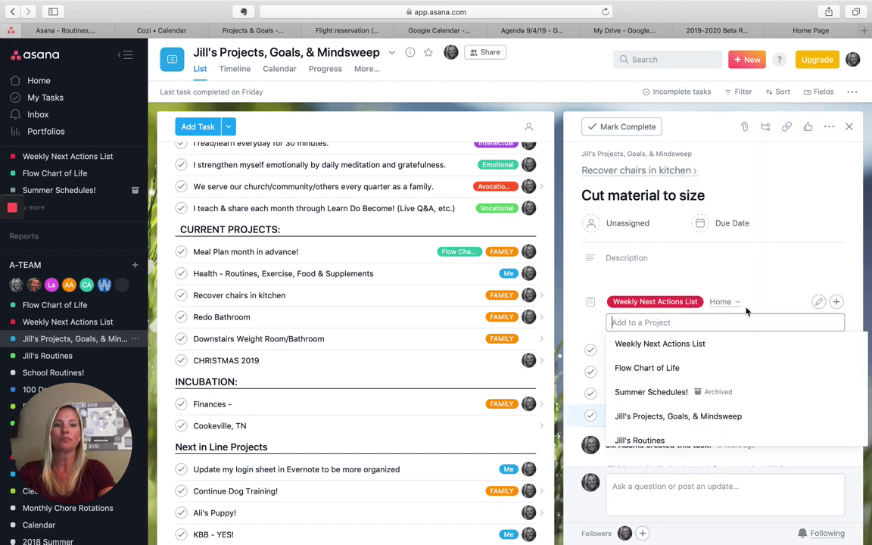
click(765, 301)
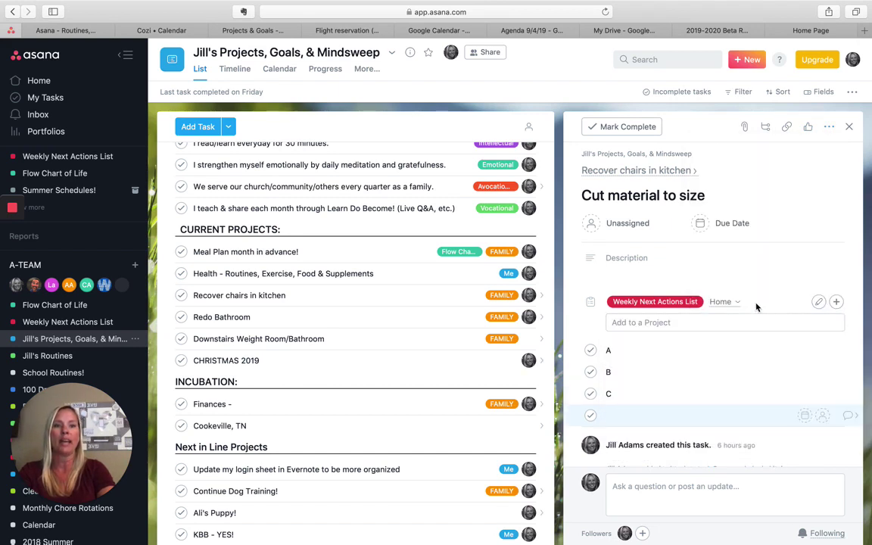
click(740, 326)
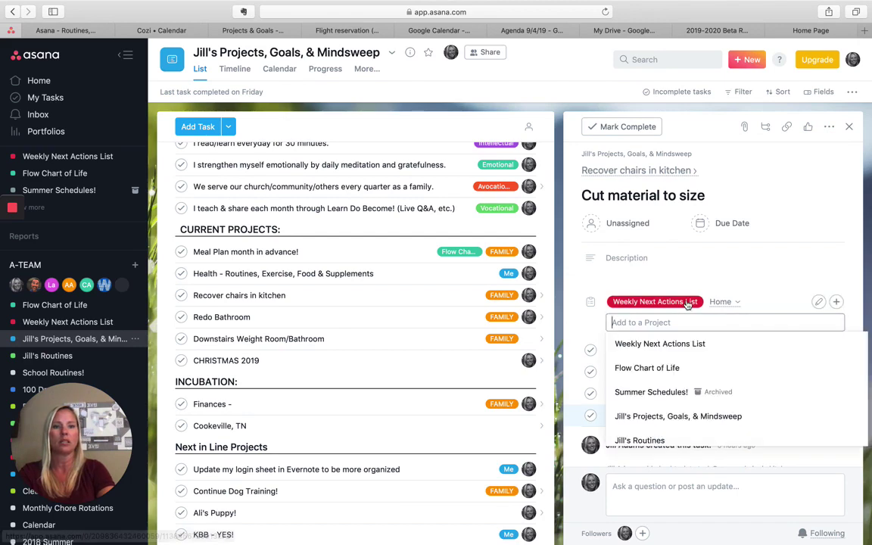
click(655, 301)
click(722, 302)
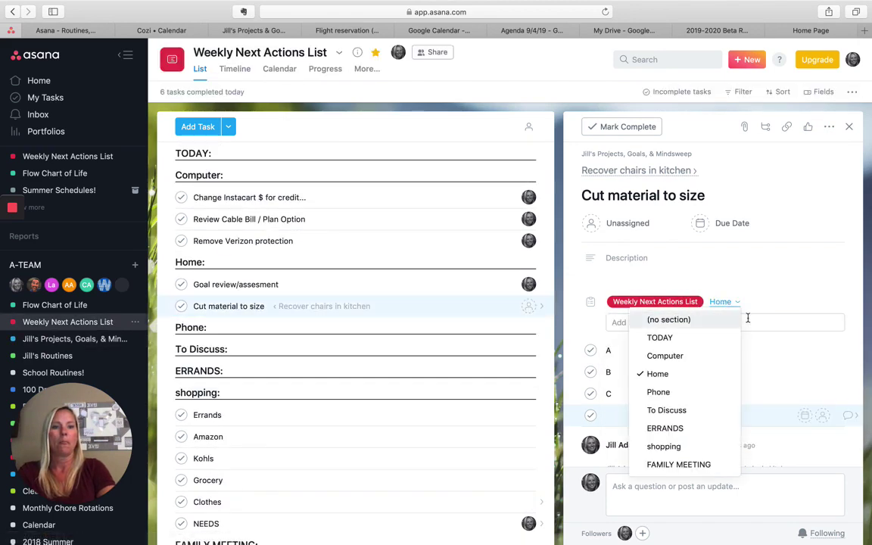
click(745, 321)
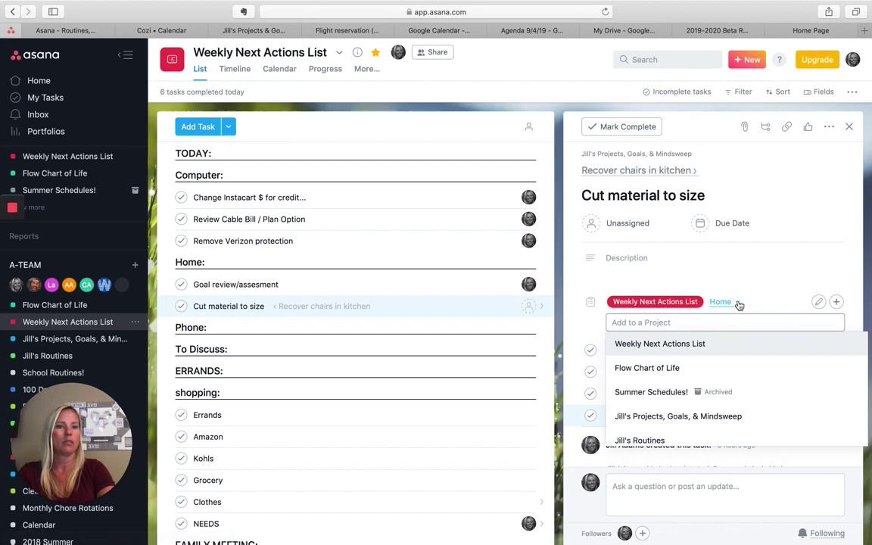
click(772, 308)
Clear the Weekly Next Actions List project tag from the subtask's project field
right_click(634, 302)
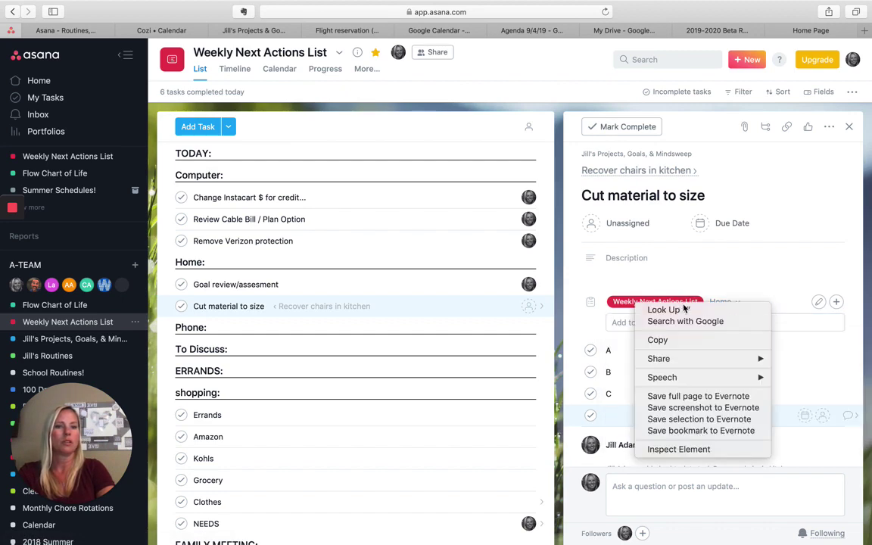
key(Escape)
right_click(658, 303)
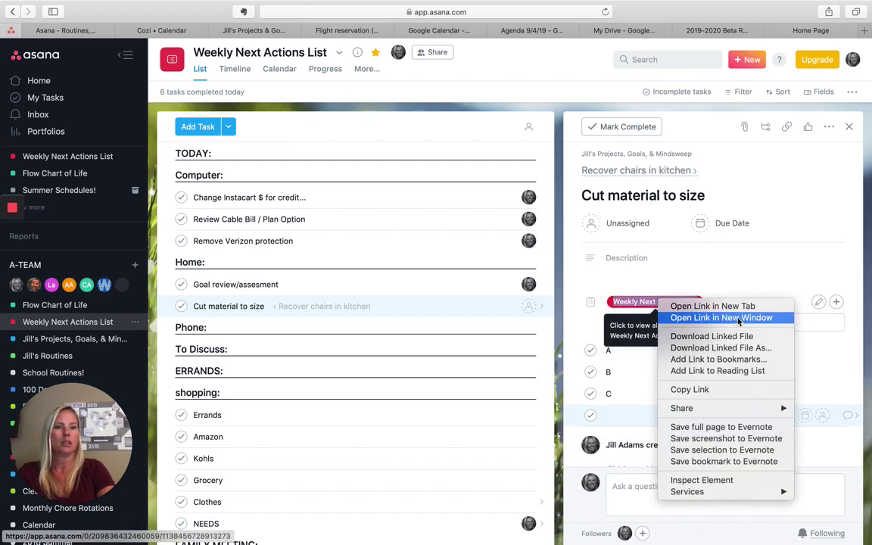
click(767, 296)
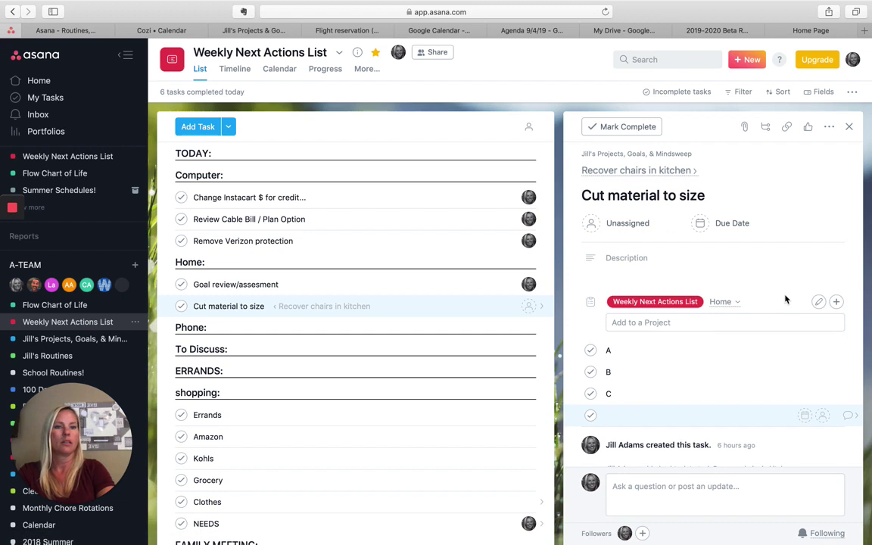
click(818, 301)
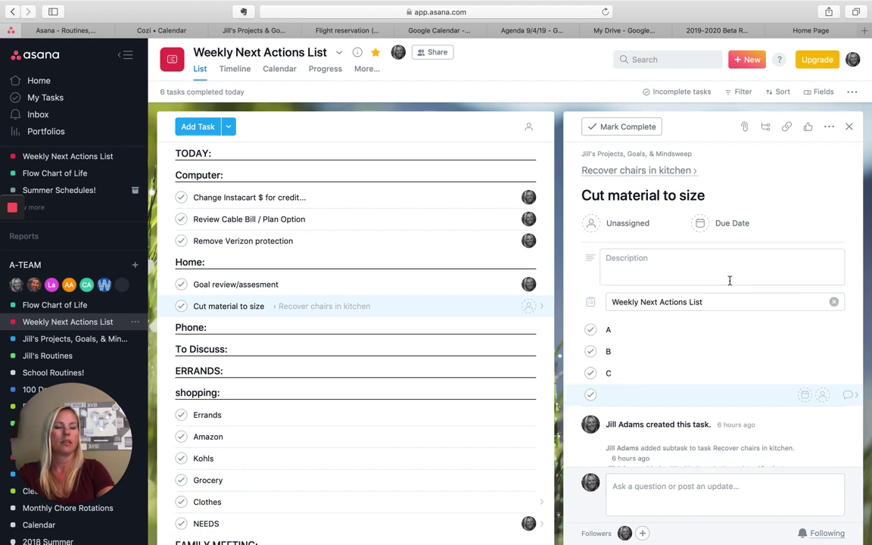
scroll(729, 284, down, 1)
scroll(729, 284, up, 1)
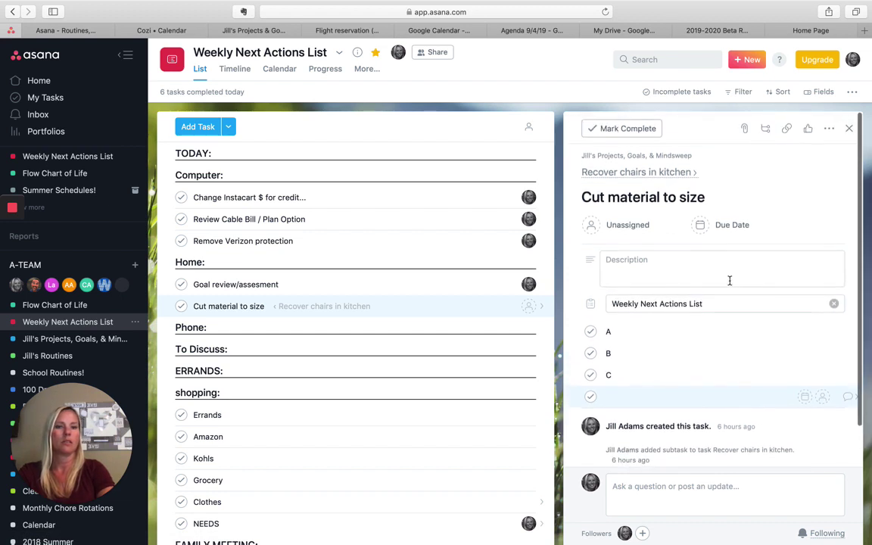
click(834, 302)
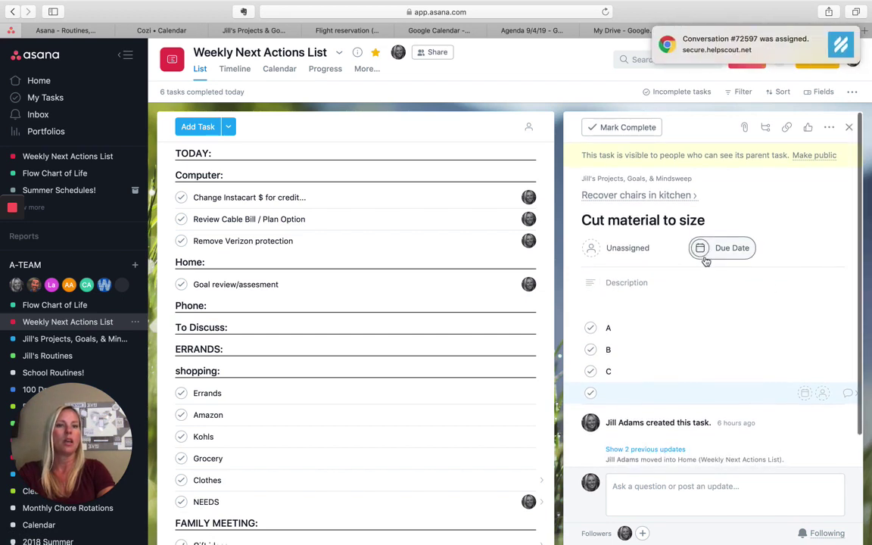
Add an empty subtask row, then add the task to Weekly Next Actions List under Home
click(716, 217)
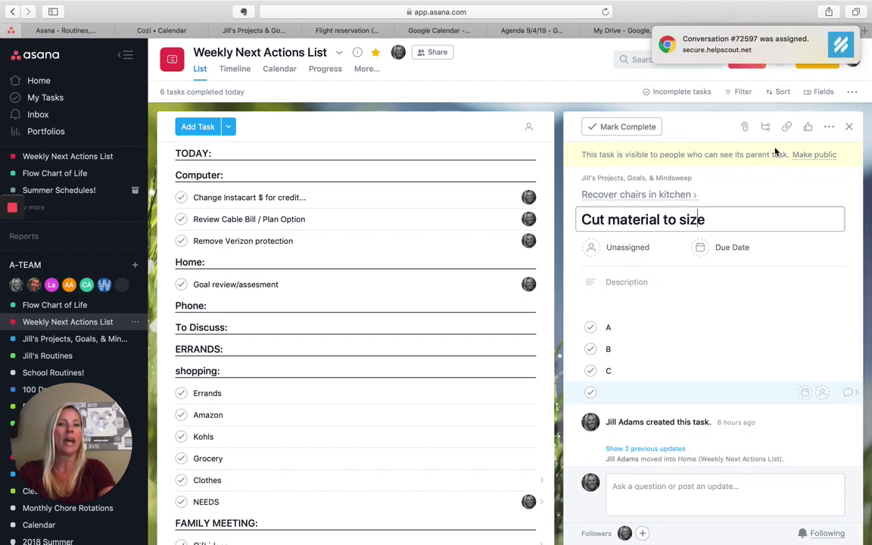
click(766, 130)
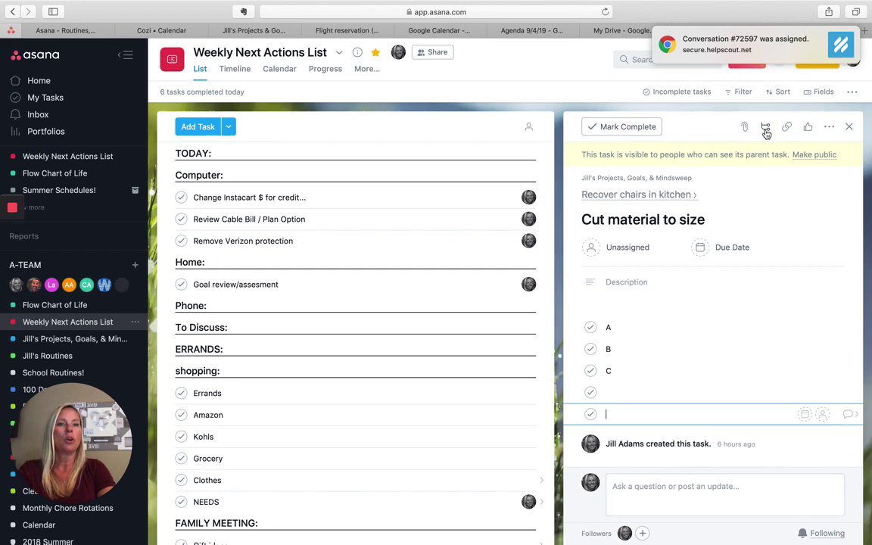
click(830, 129)
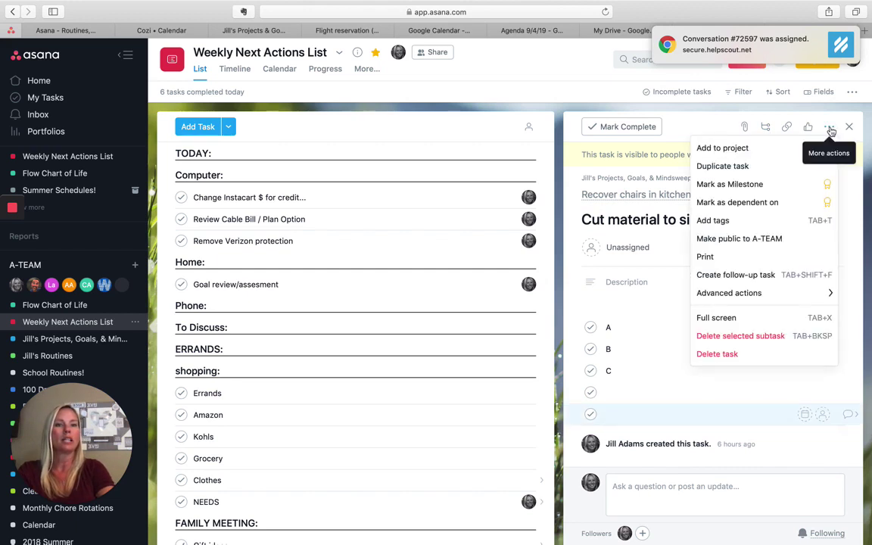
click(746, 148)
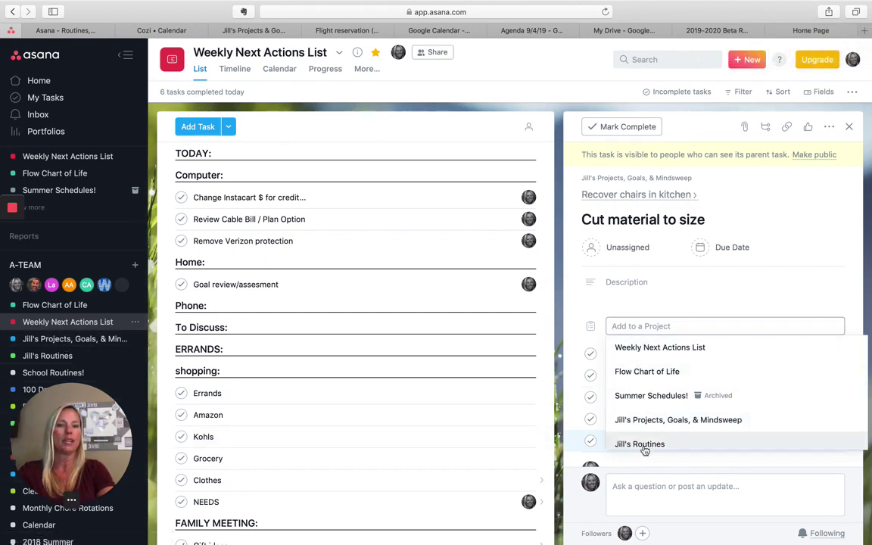
click(660, 349)
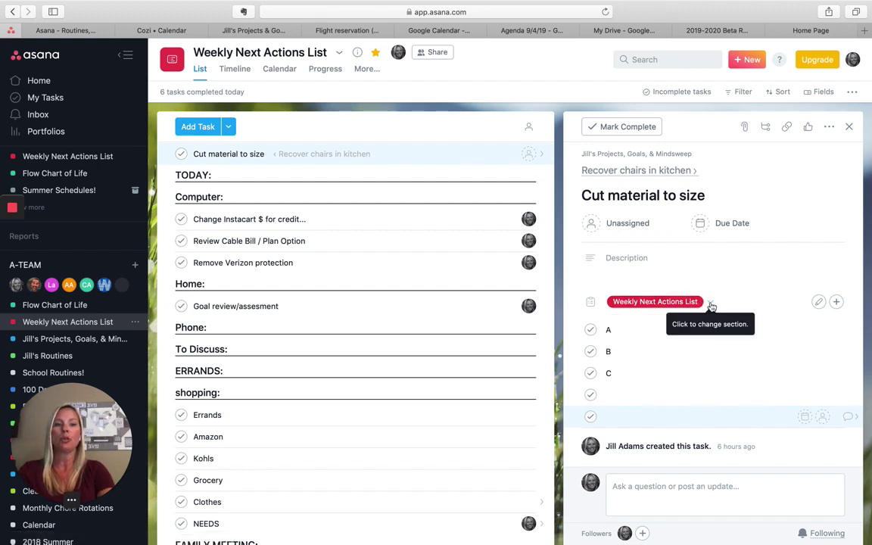
click(711, 304)
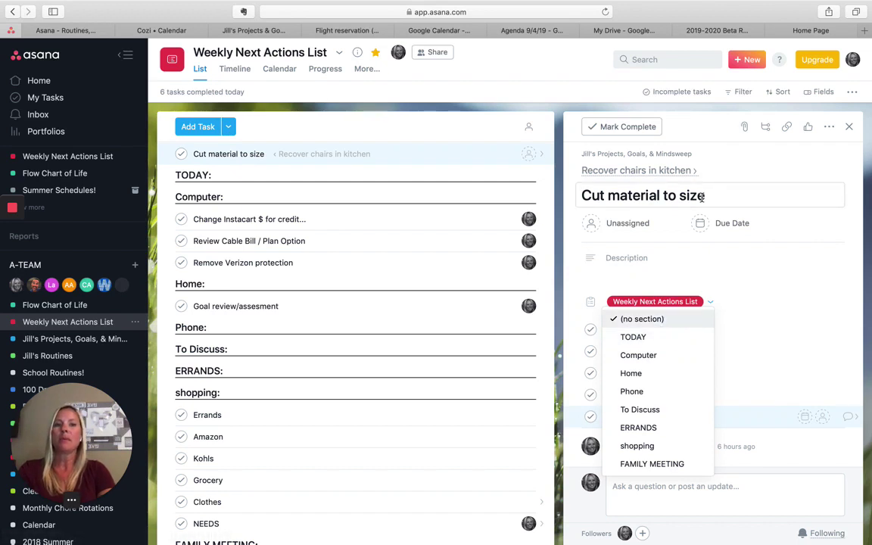
click(649, 377)
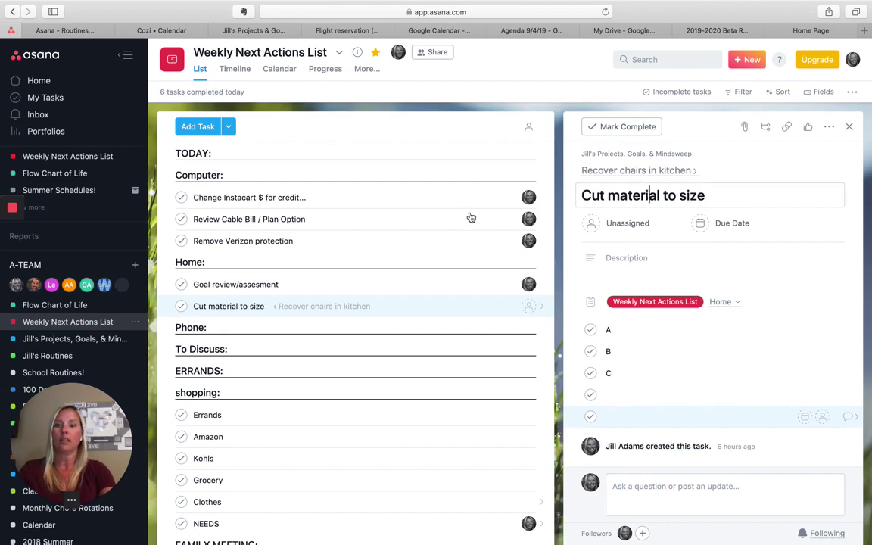
Close the task pane and reopen Cut material to size via Recover chairs in kitchen
click(68, 322)
click(74, 343)
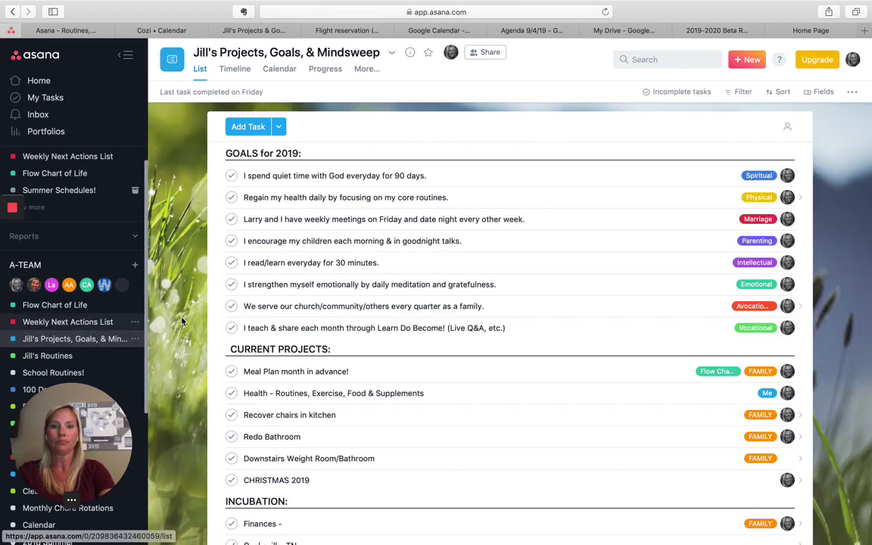
scroll(362, 288, down, 1)
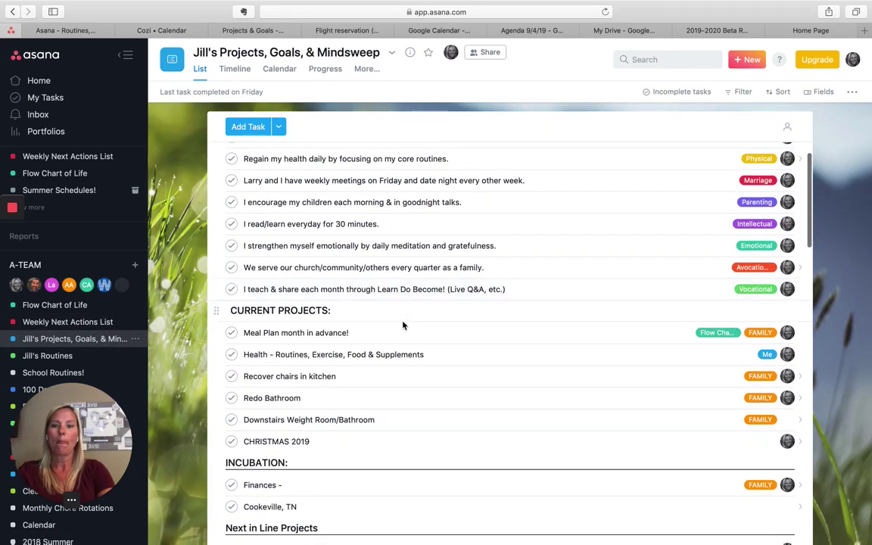
click(420, 375)
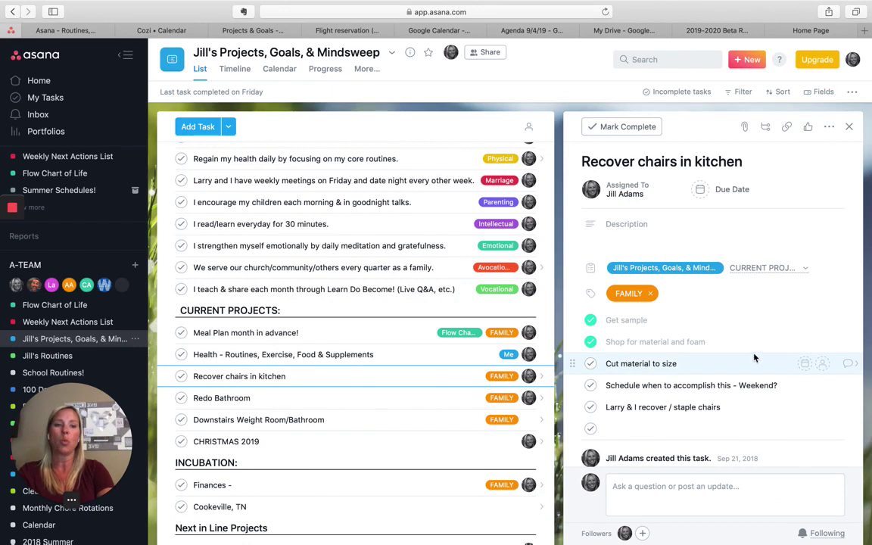
click(849, 367)
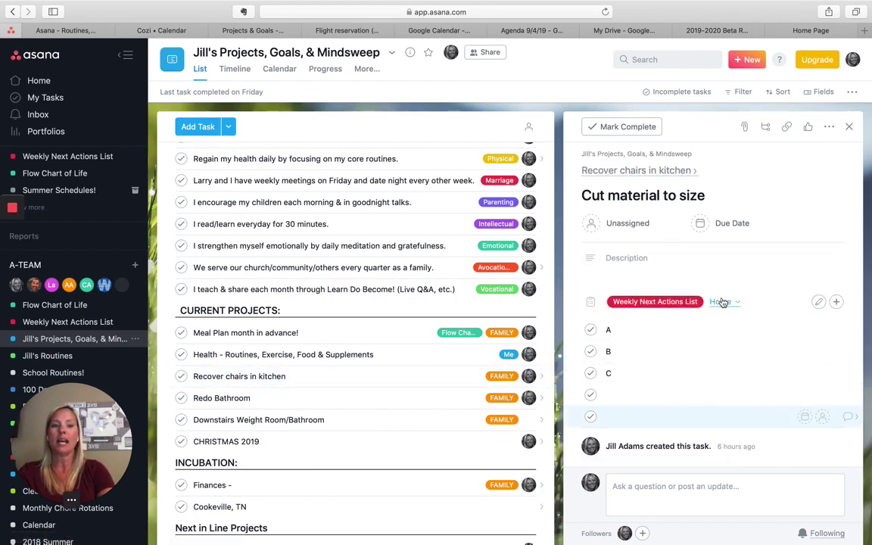
Switch to Weekly Next Actions List and scroll up to Cut material to size under Home
click(48, 322)
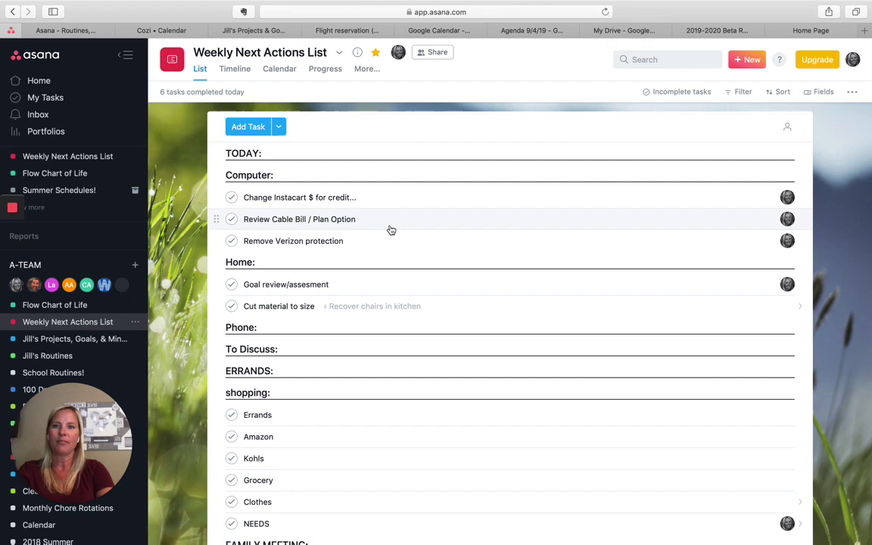
scroll(389, 230, up, 2)
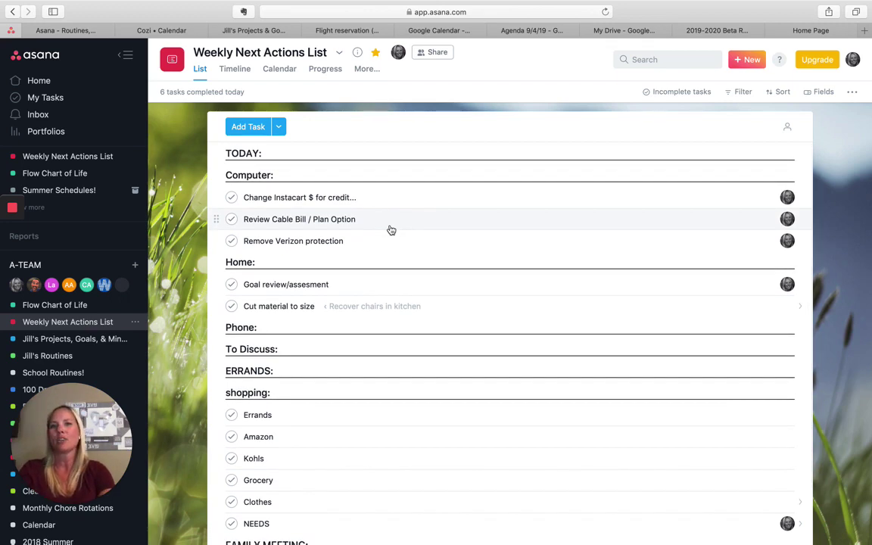
scroll(463, 245, up, 2)
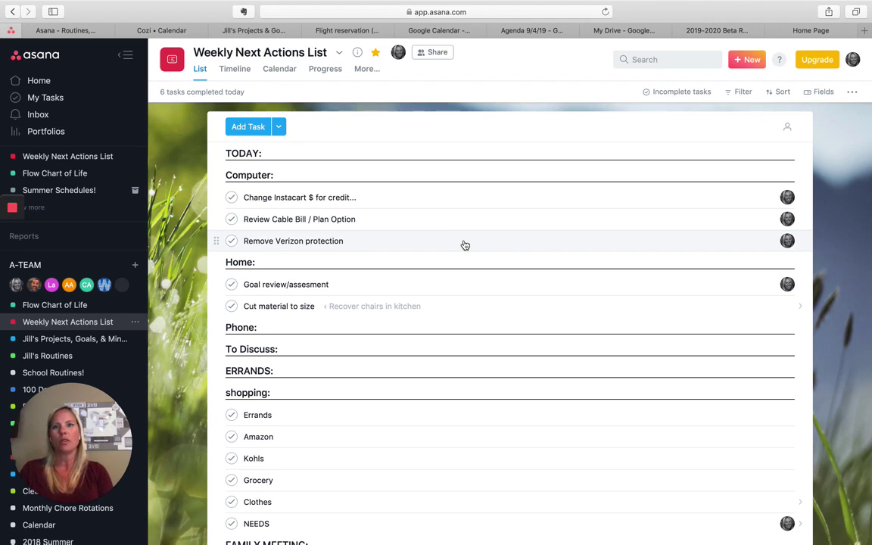
Open Jill's Projects, Goals, & Mindsweep and scroll through CURRENT PROJECTS, INCUBATION and Next in Line Projects
click(54, 342)
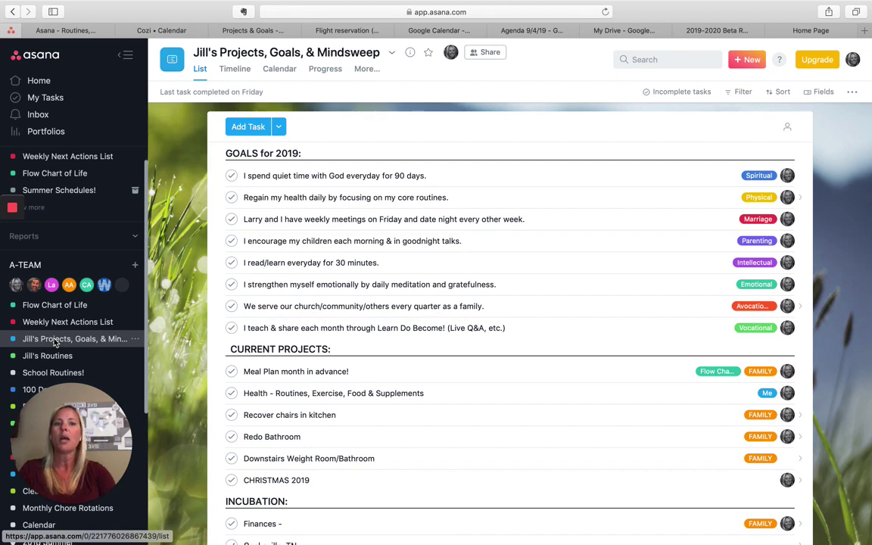
scroll(465, 473, down, 2)
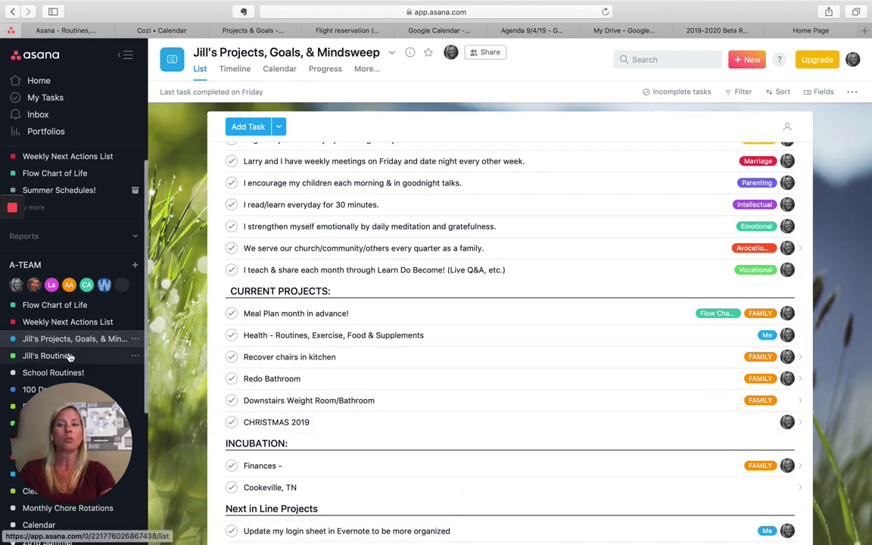
scroll(347, 345, up, 2)
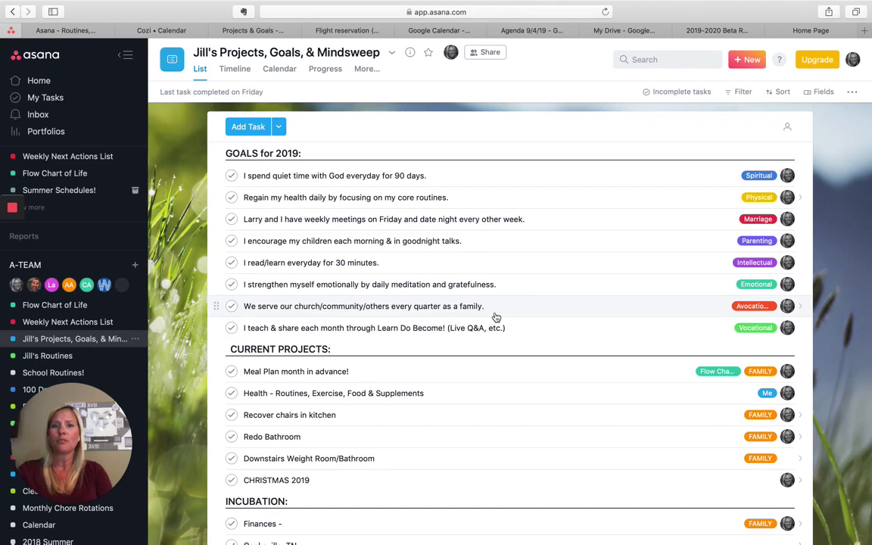
scroll(440, 282, down, 5)
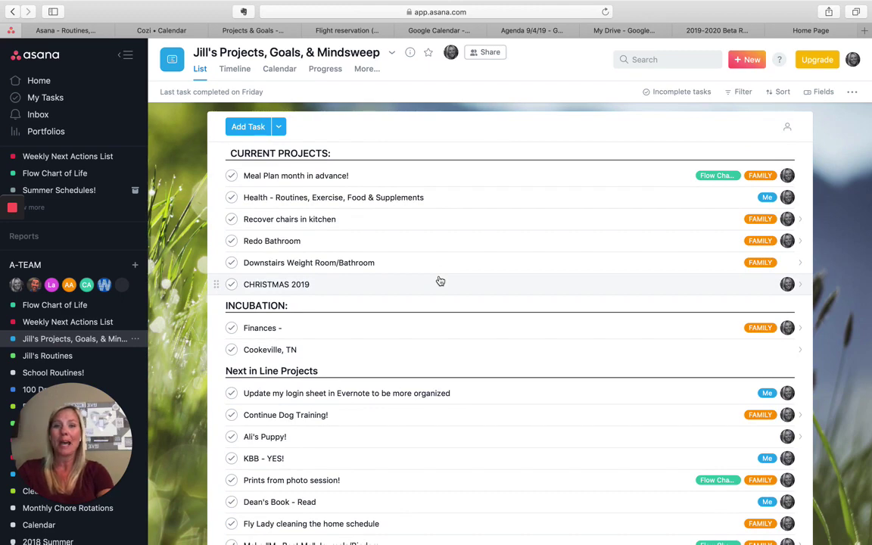
scroll(444, 279, down, 1)
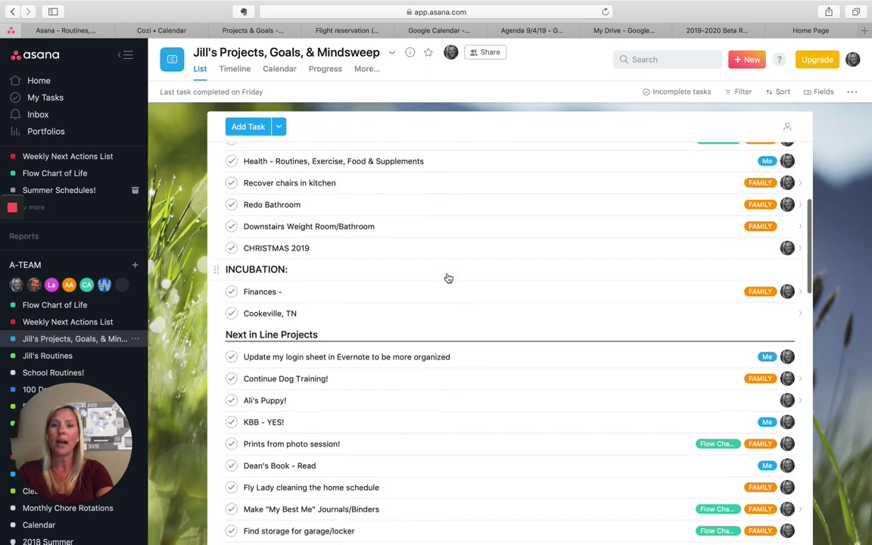
scroll(447, 279, up, 2)
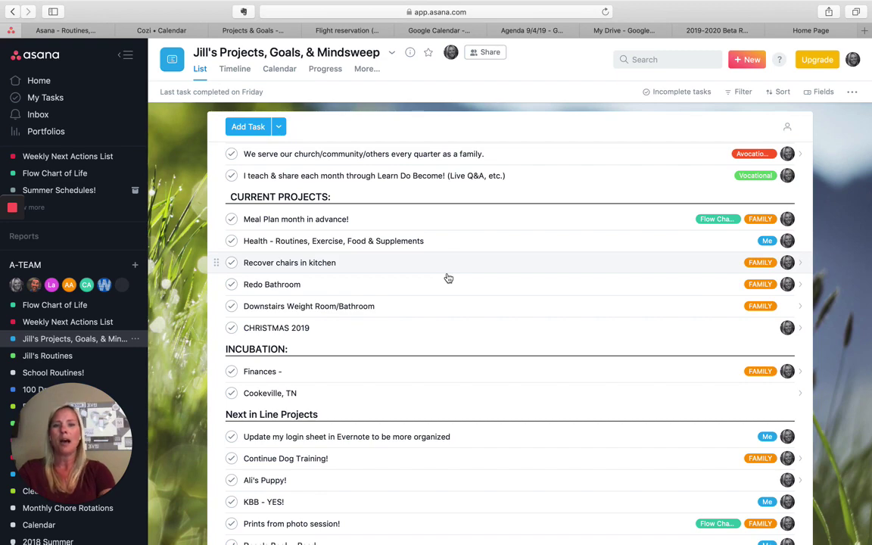
scroll(445, 279, down, 1)
scroll(445, 278, up, 1)
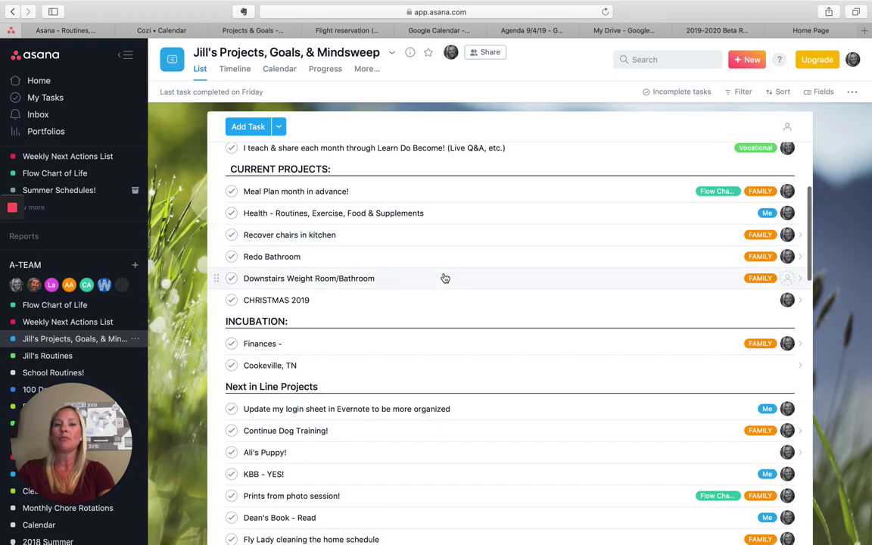